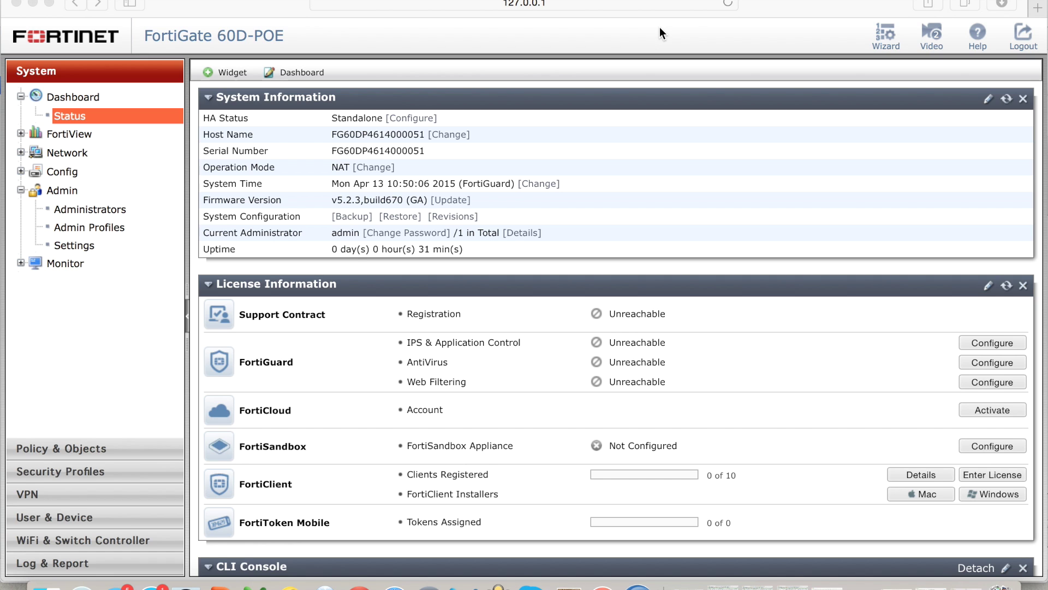
Start a new WiFi SSID interface named WLAN1 with IP/network mask 192.168.100.1/255.255.255.0 and allow PING for administrative access
left_click(135, 541)
left_click(136, 541)
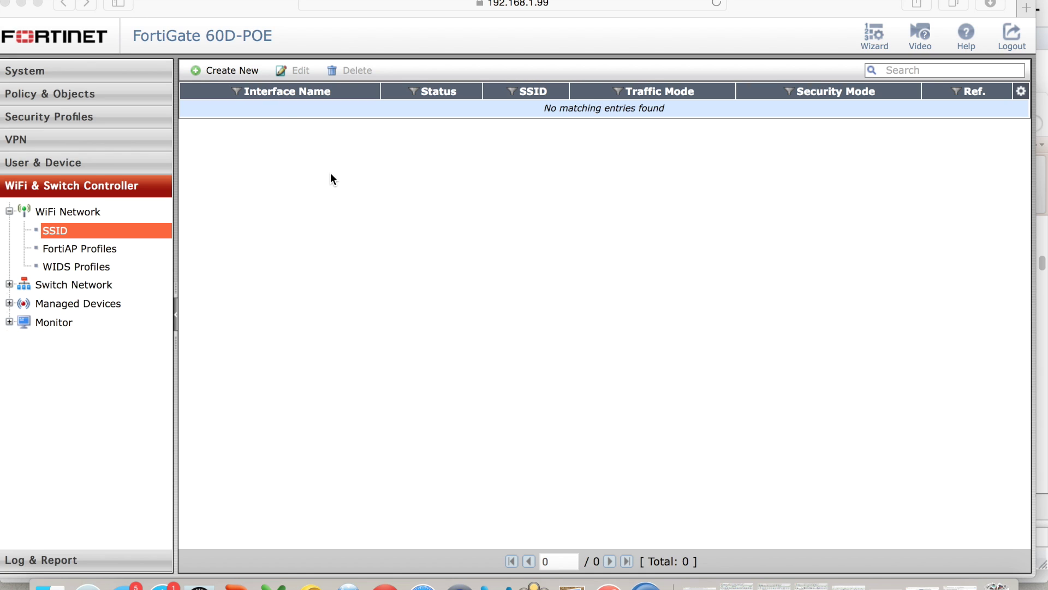
left_click(197, 72)
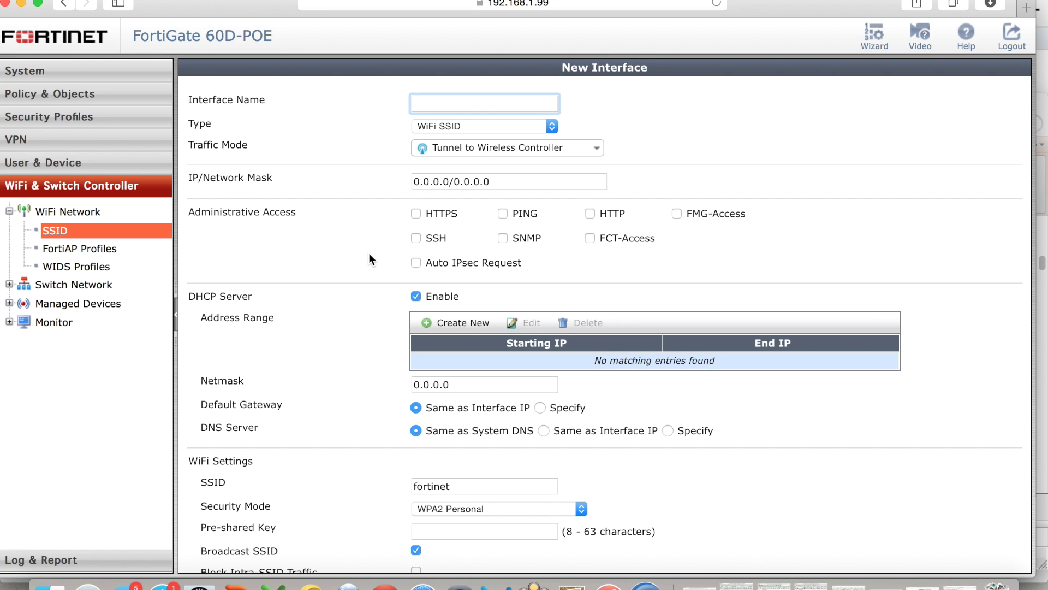
type("WLAN1")
left_click_drag(520, 180, 393, 173)
type("1")
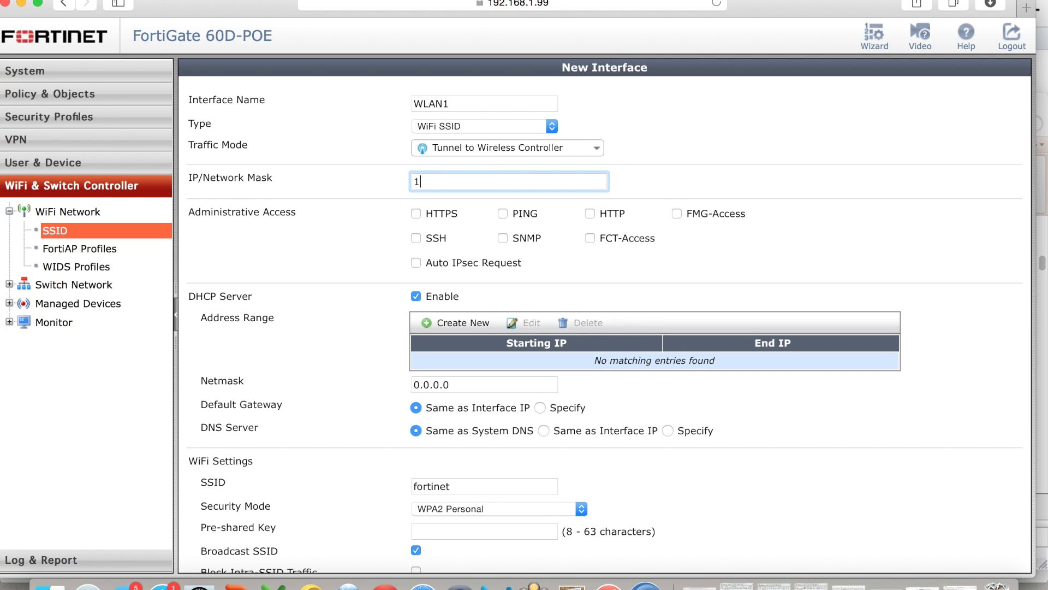
type("92.168.100.1/255.255.255.0")
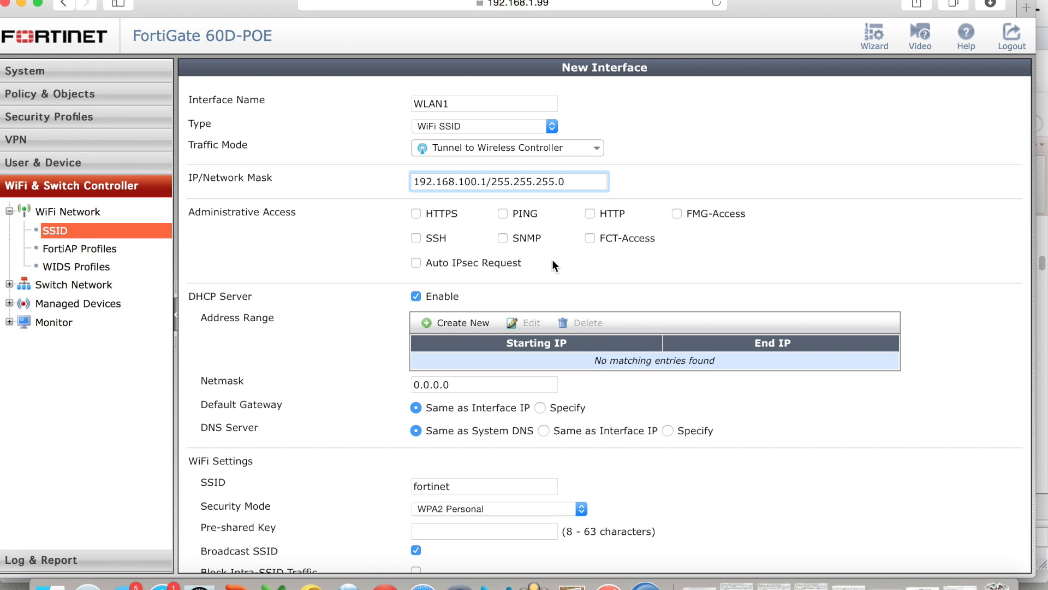
left_click(503, 213)
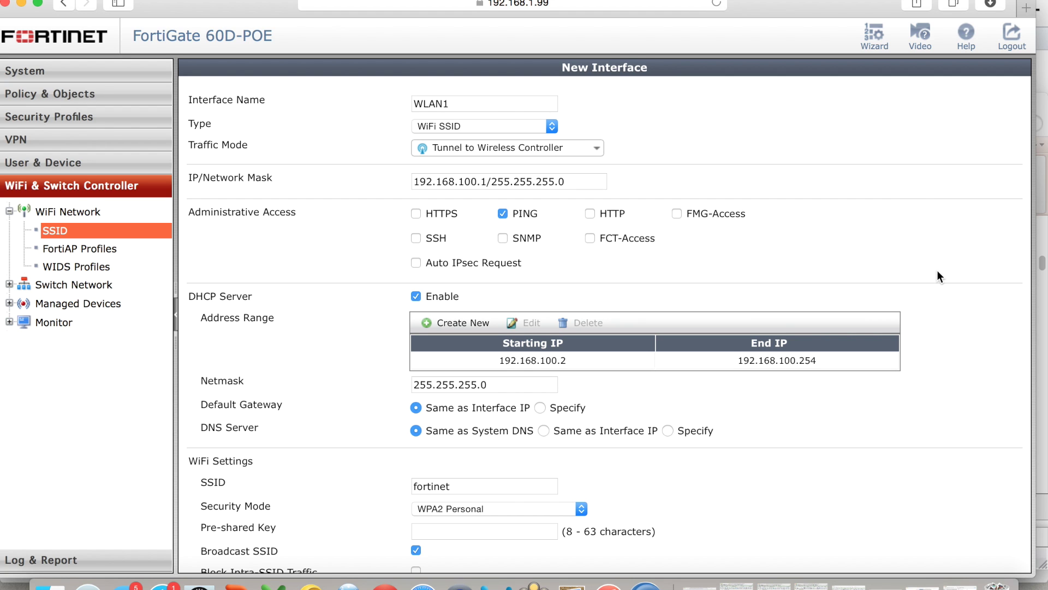
Set the interface's SSID to WiFiAccess, enter the pre-shared key, and save the new interface
scroll(938, 274, "down", 5)
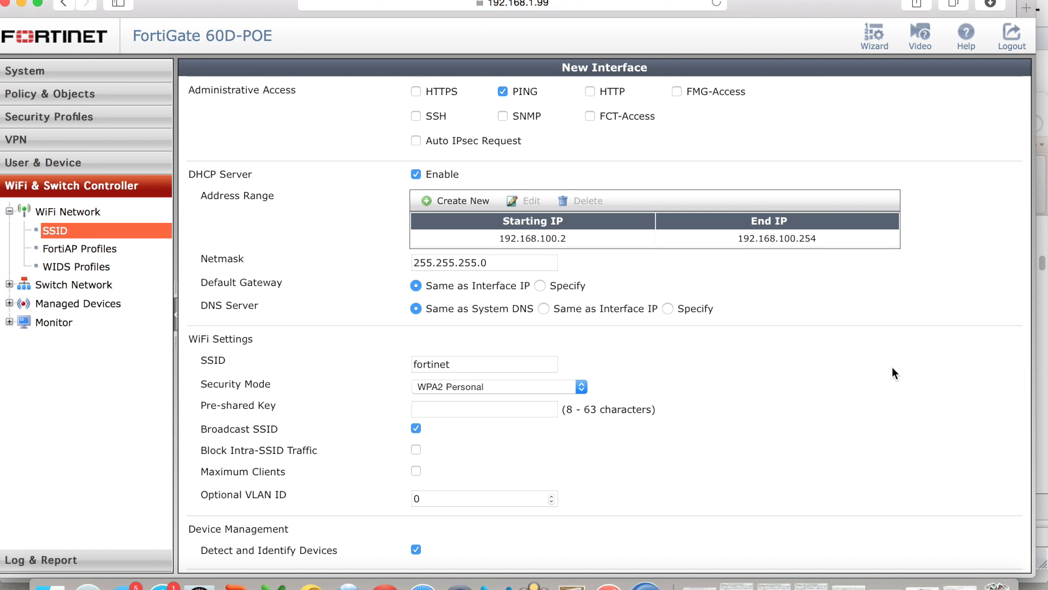
scroll(893, 368, "down", 5)
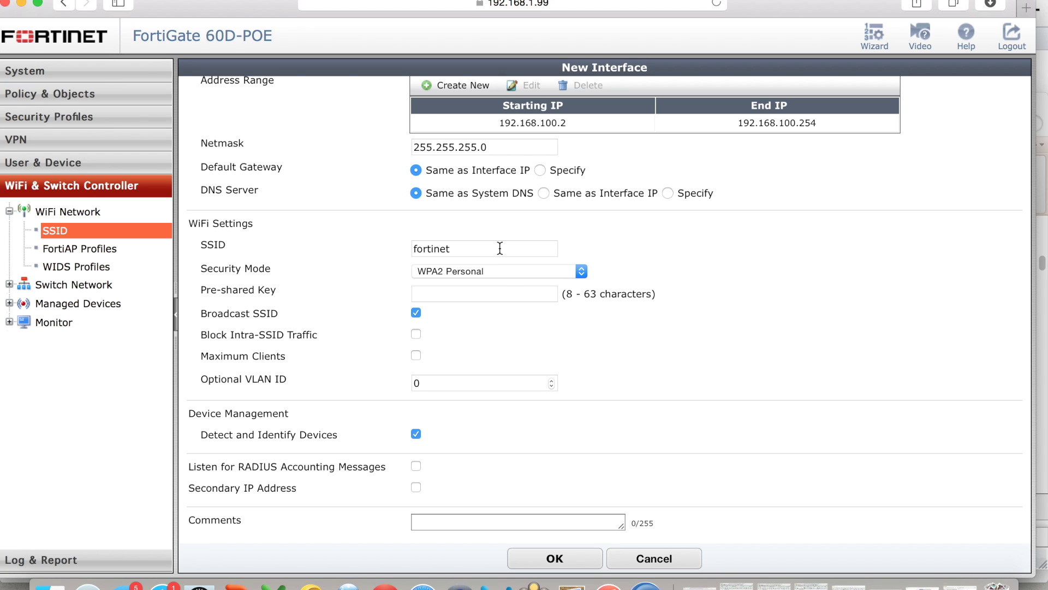
left_click_drag(500, 249, 392, 242)
key("BackSpace")
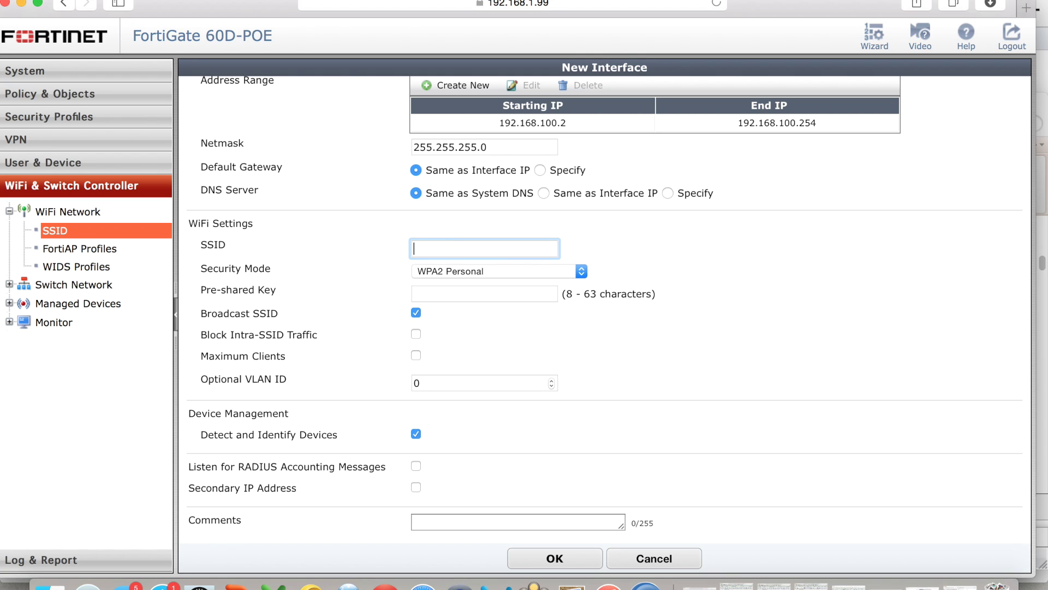
type("WiFiAccess")
left_click(455, 294)
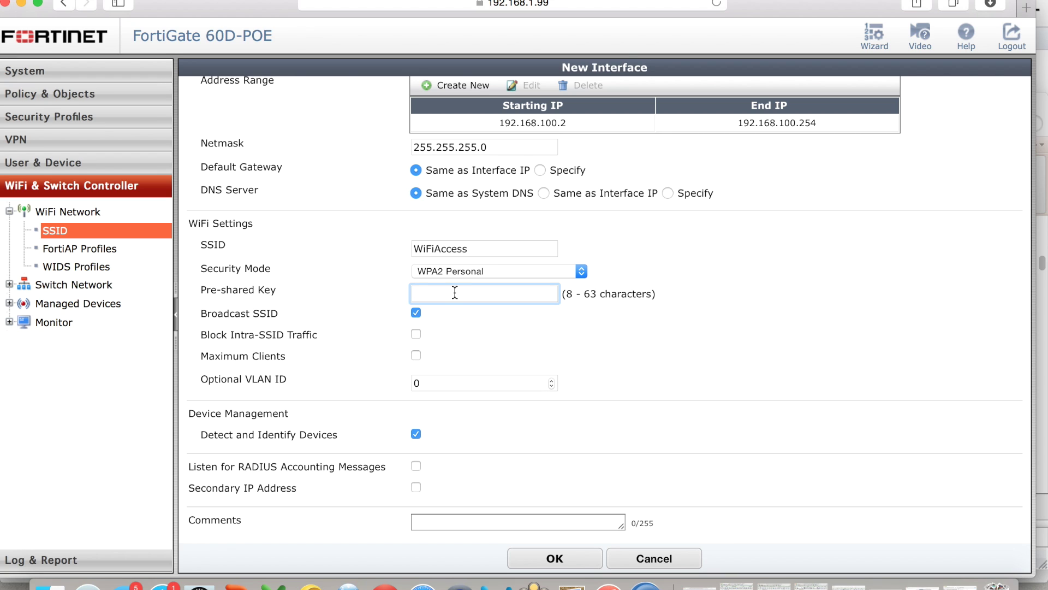
type("••••••••••")
scroll(929, 350, "up", 1)
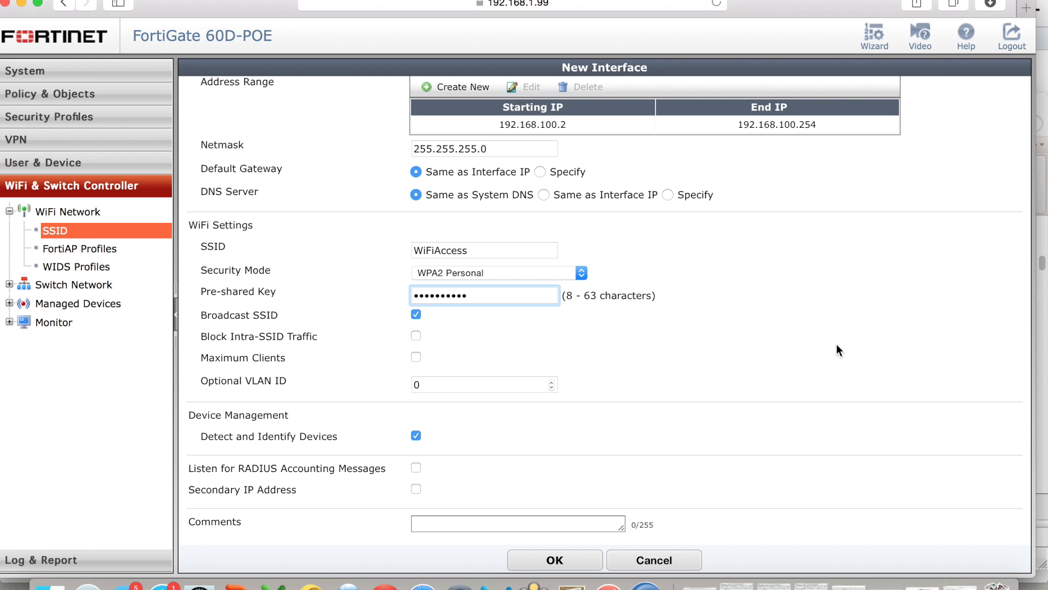
left_click(579, 566)
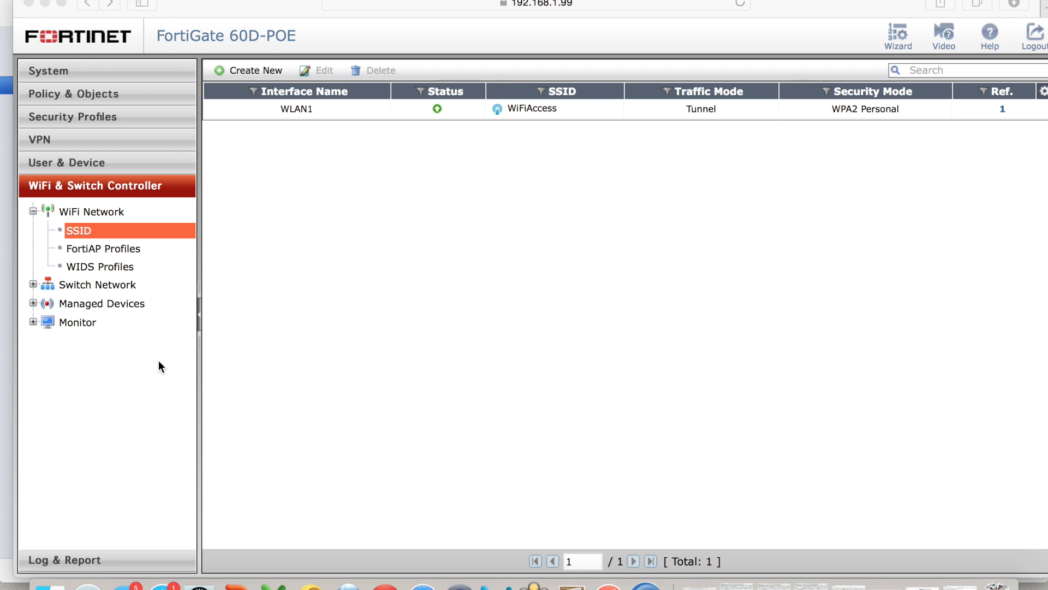
In the FAP320C-default FortiAP profile, enable Radio Resource Provision, Frequency Handoff and AP Handoff for Radio 1 and assign it the WLAN1 SSID
left_click(135, 248)
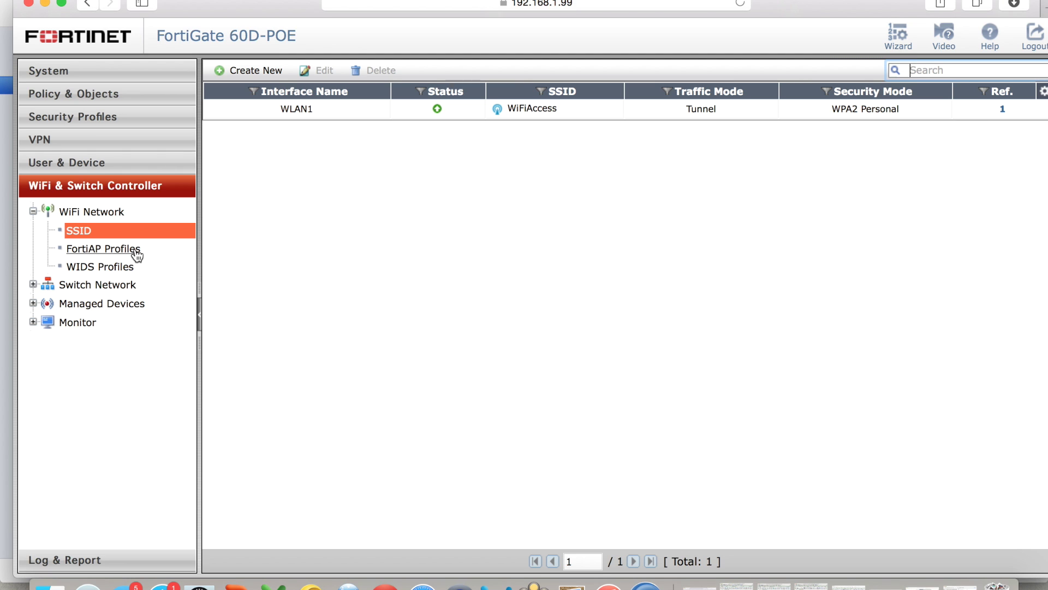
left_click(136, 250)
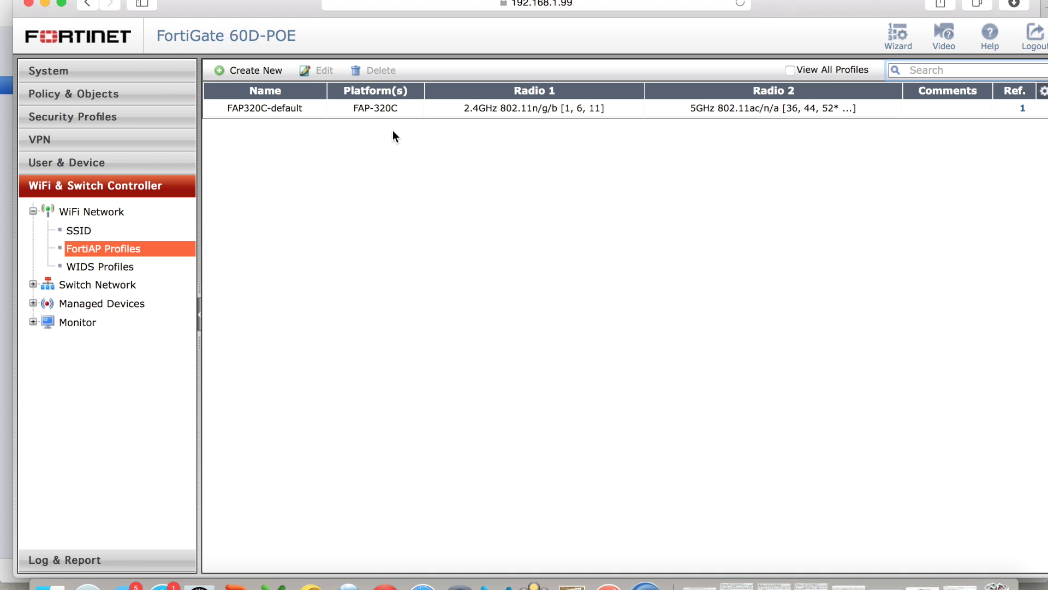
double_click(396, 108)
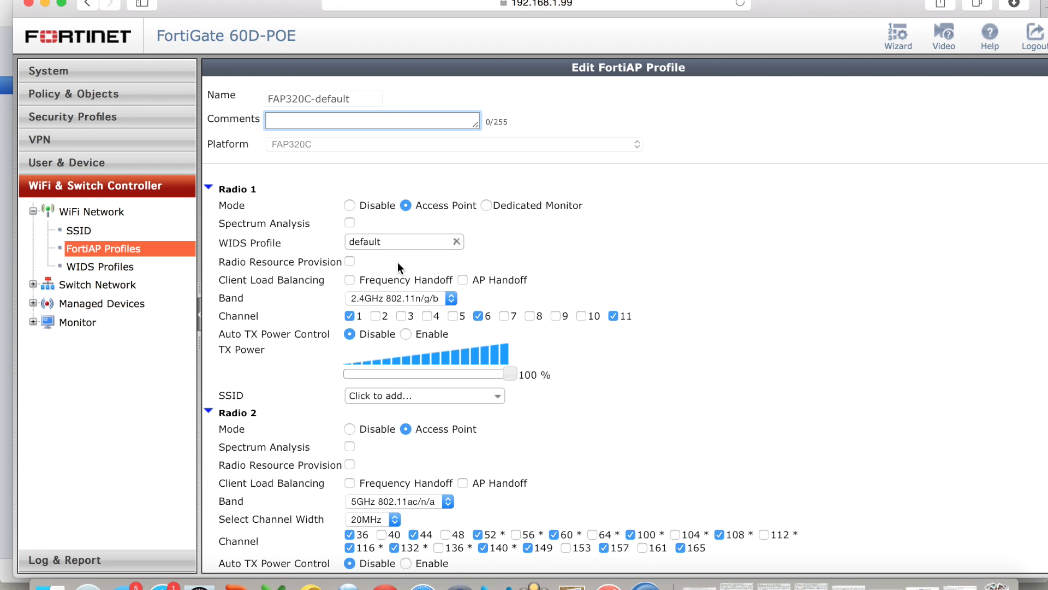
left_click(349, 262)
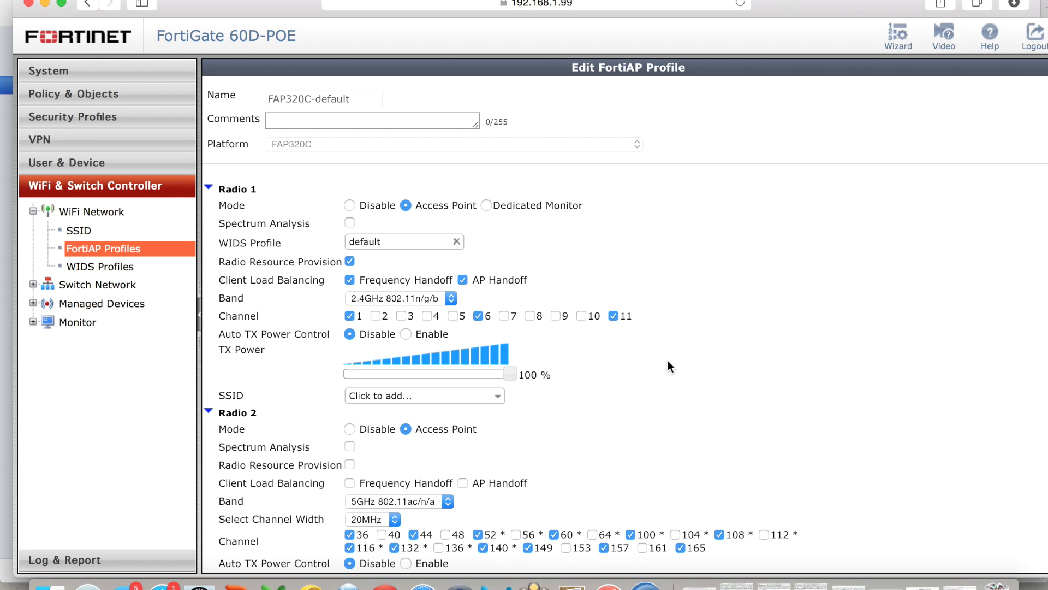
left_click(477, 394)
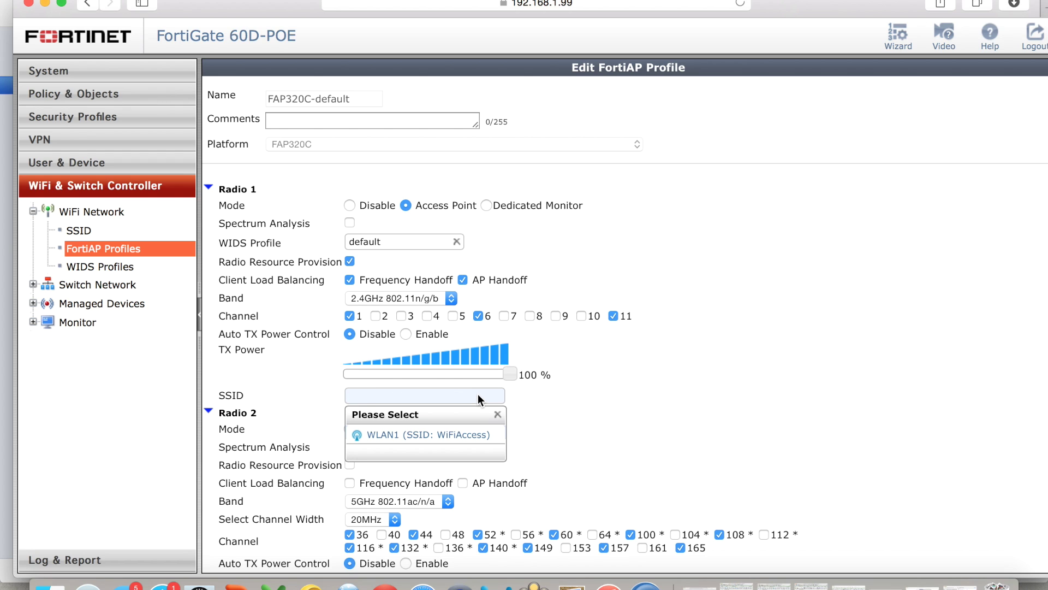
left_click(477, 445)
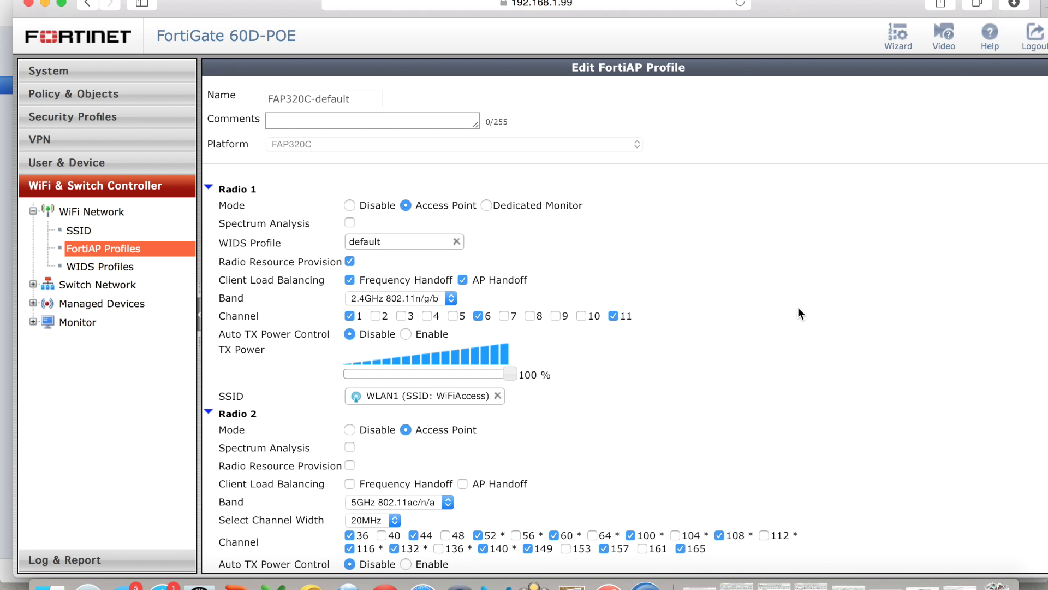
Enable Radio Resource Provision, Frequency Handoff and AP Handoff for Radio 2, set its channel width to 80MHz, assign WLAN1, and save the profile
left_click_drag(783, 2, 775, 2)
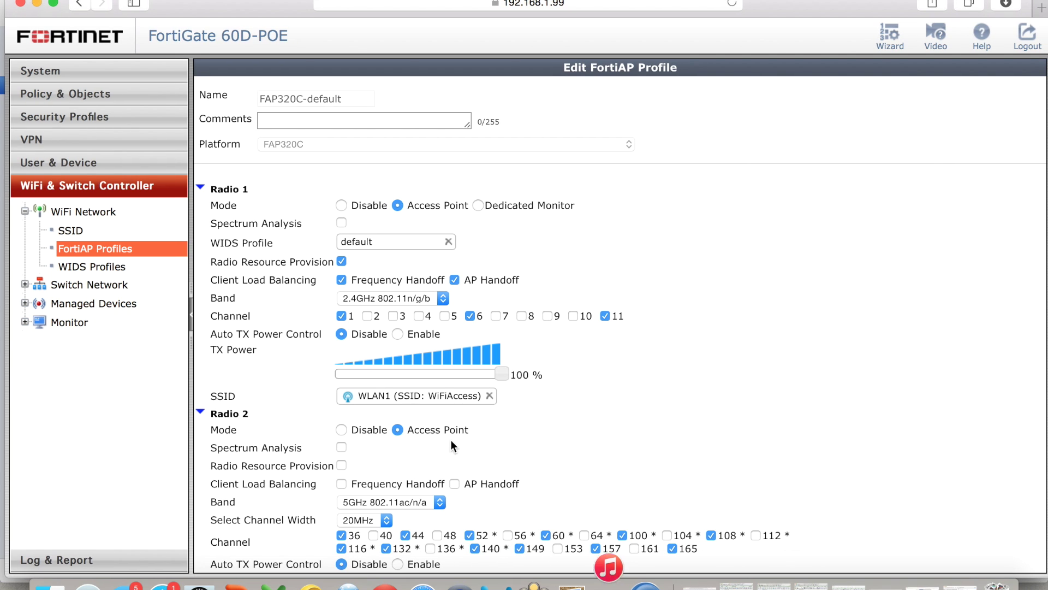
left_click(342, 465)
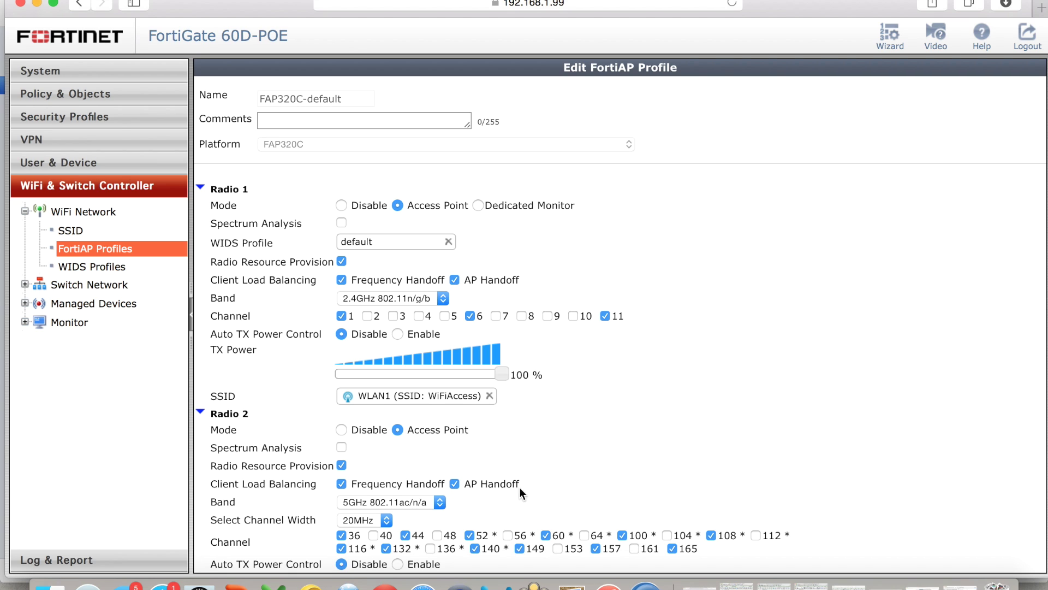
left_click(386, 520)
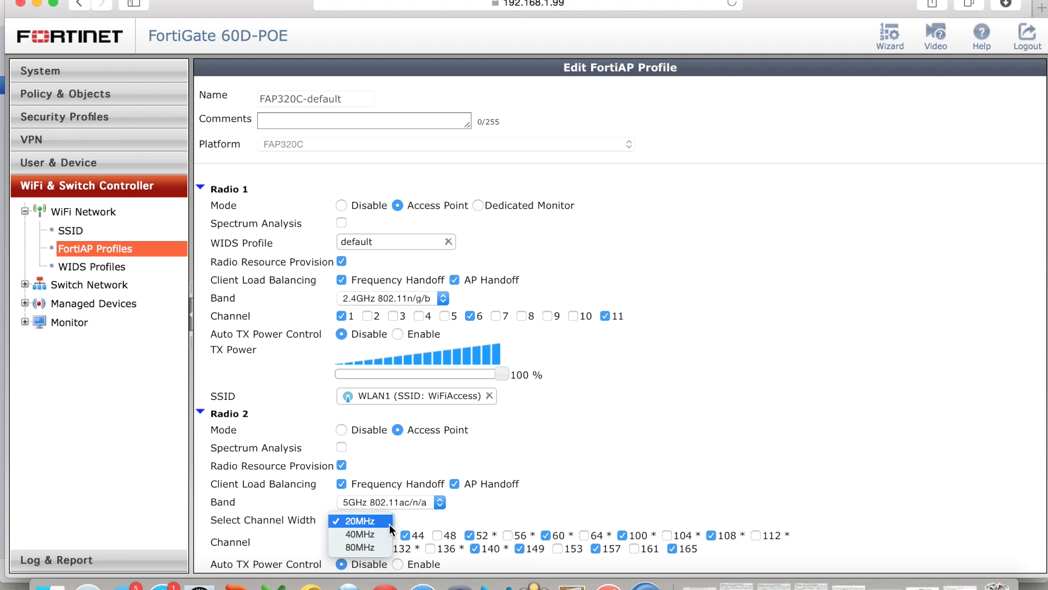
left_click(378, 547)
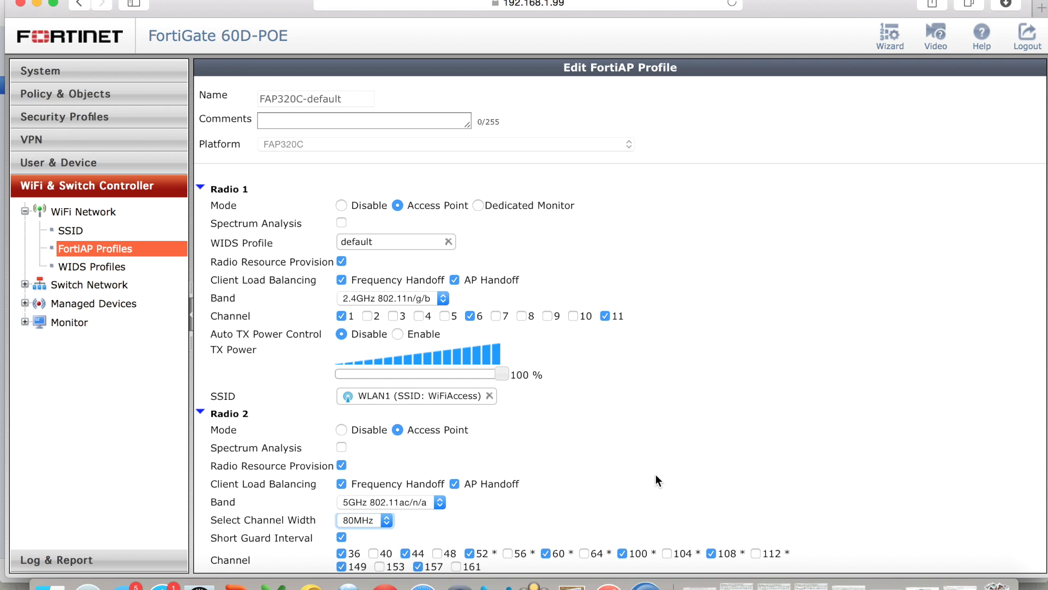
scroll(655, 475, "down", 5)
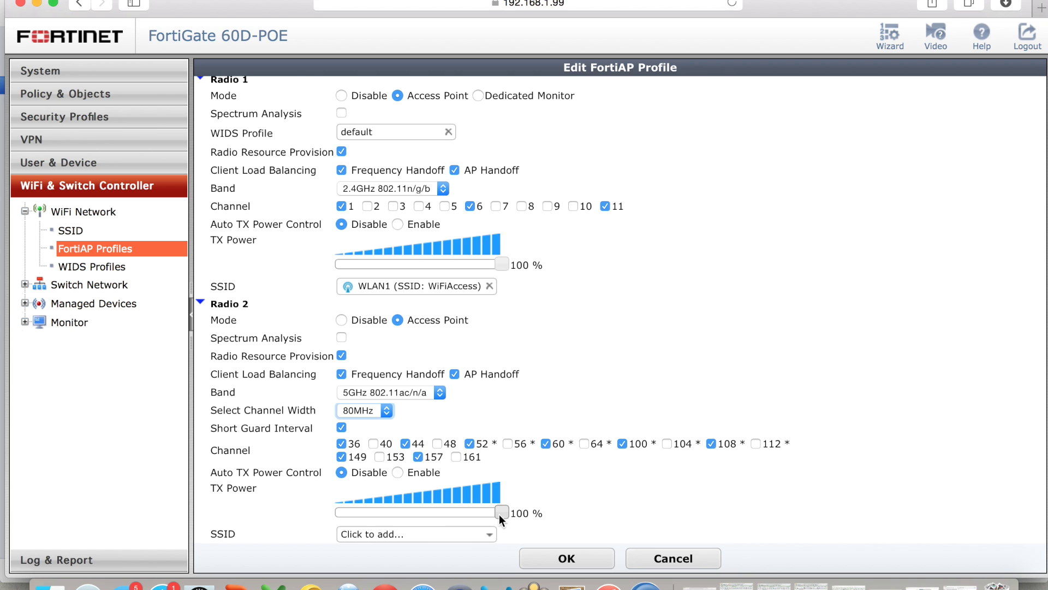
left_click(489, 534)
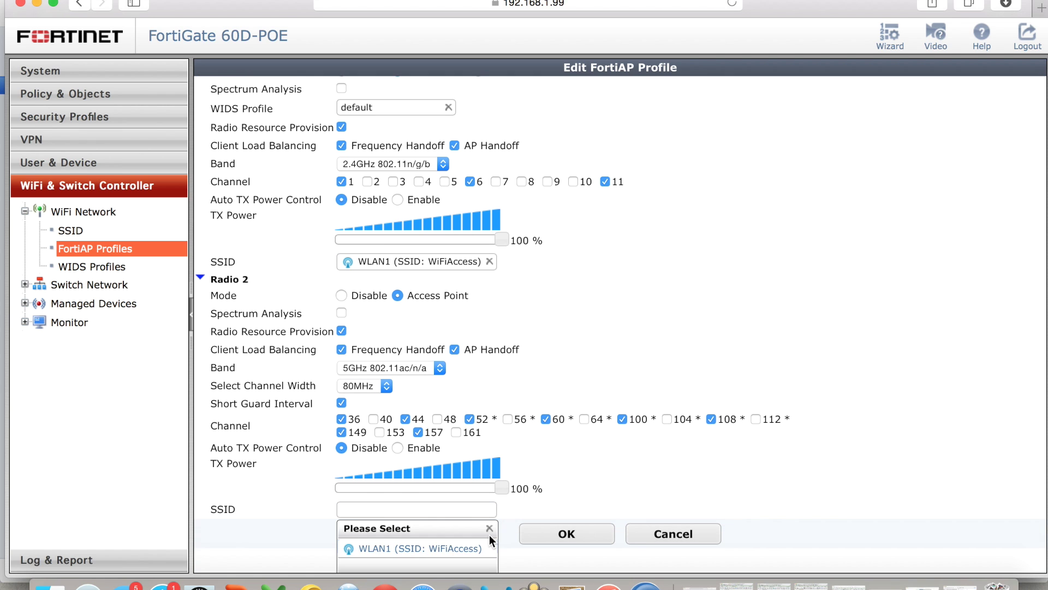
left_click(463, 549)
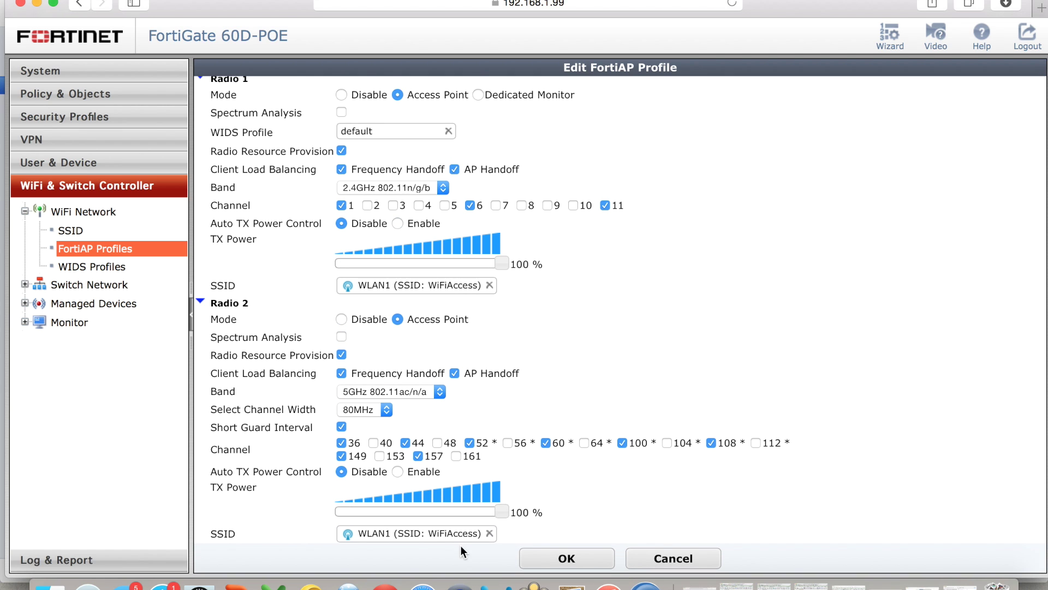
left_click(566, 558)
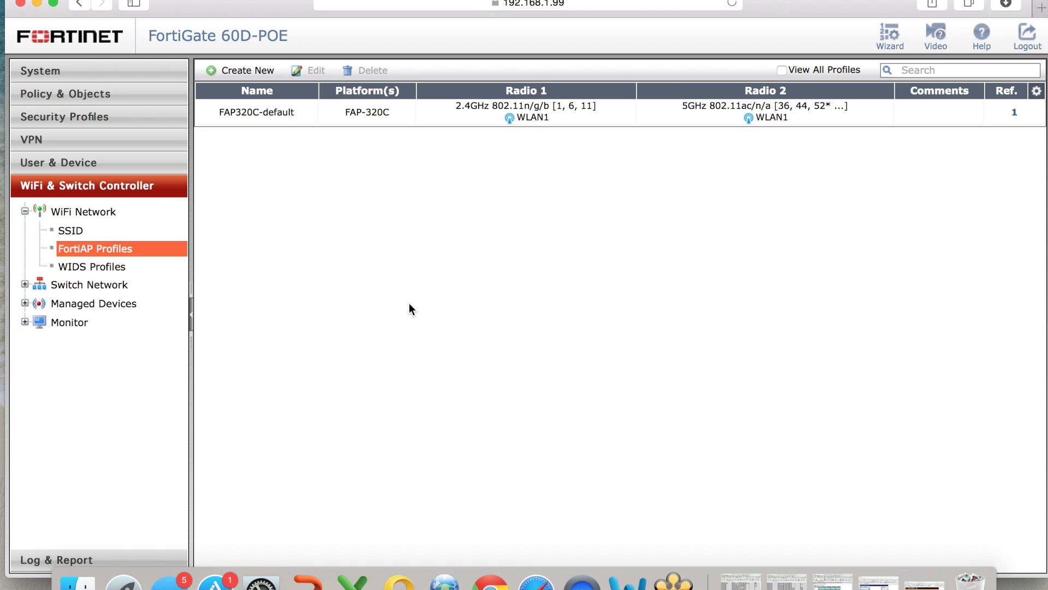
Authorize the FortiAP that is waiting for authorization among the managed FortiAPs
left_click(26, 304)
left_click(25, 304)
left_click(25, 304)
left_click(86, 326)
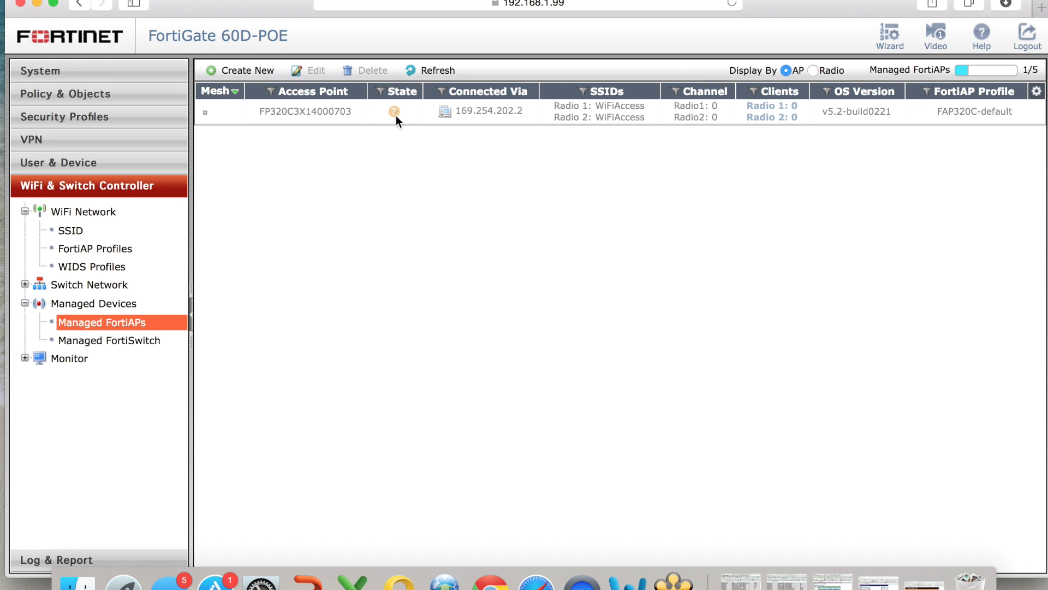
mouse_move(394, 110)
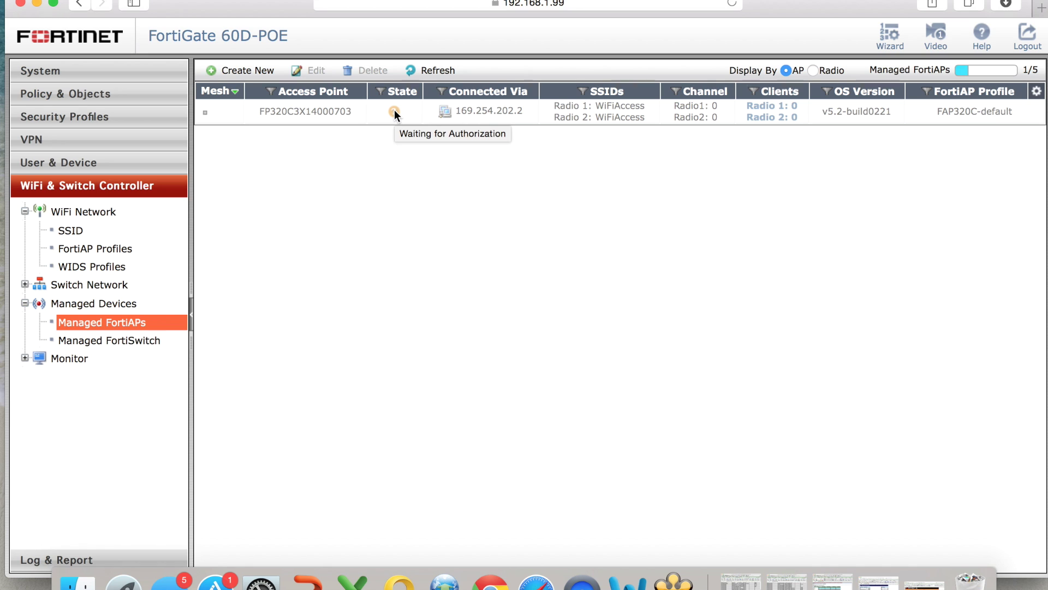
right_click(394, 110)
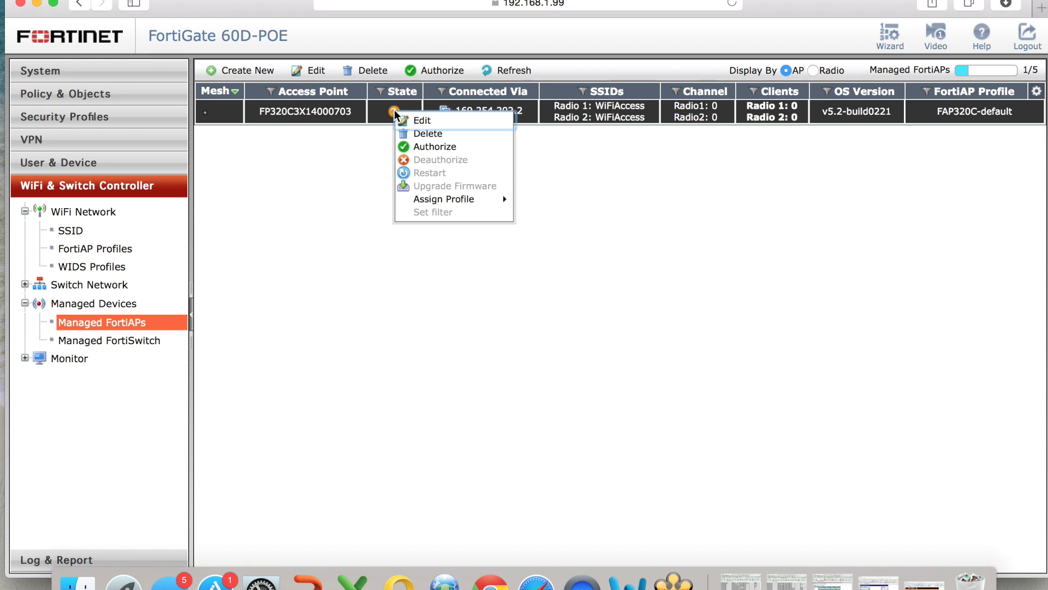
left_click(426, 146)
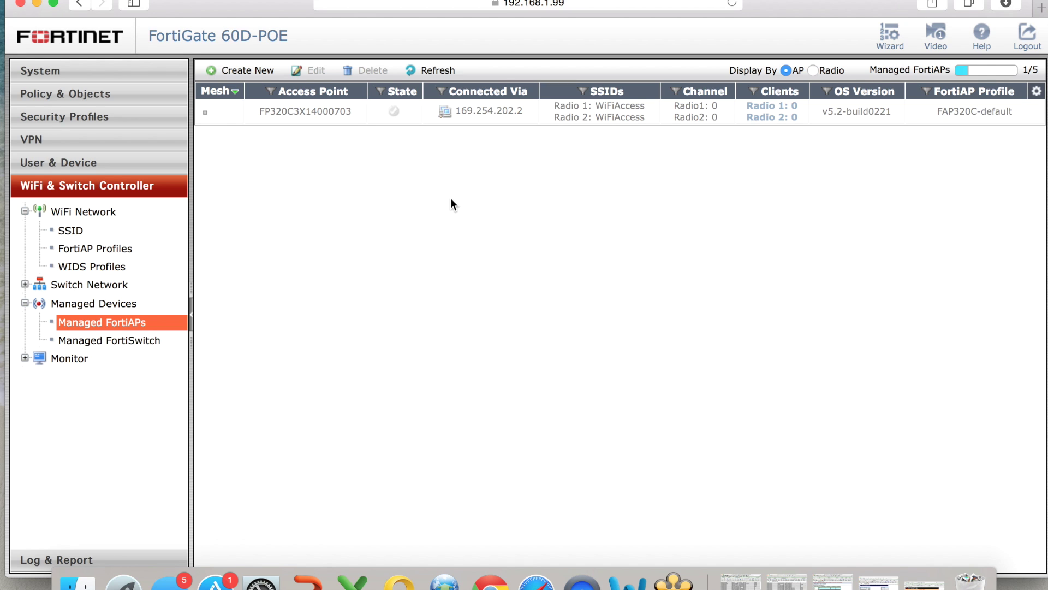
Refresh the managed FortiAP list and assign the FAP320C-default profile to the access point
left_click(443, 71)
left_click(443, 71)
left_click(443, 70)
right_click(397, 112)
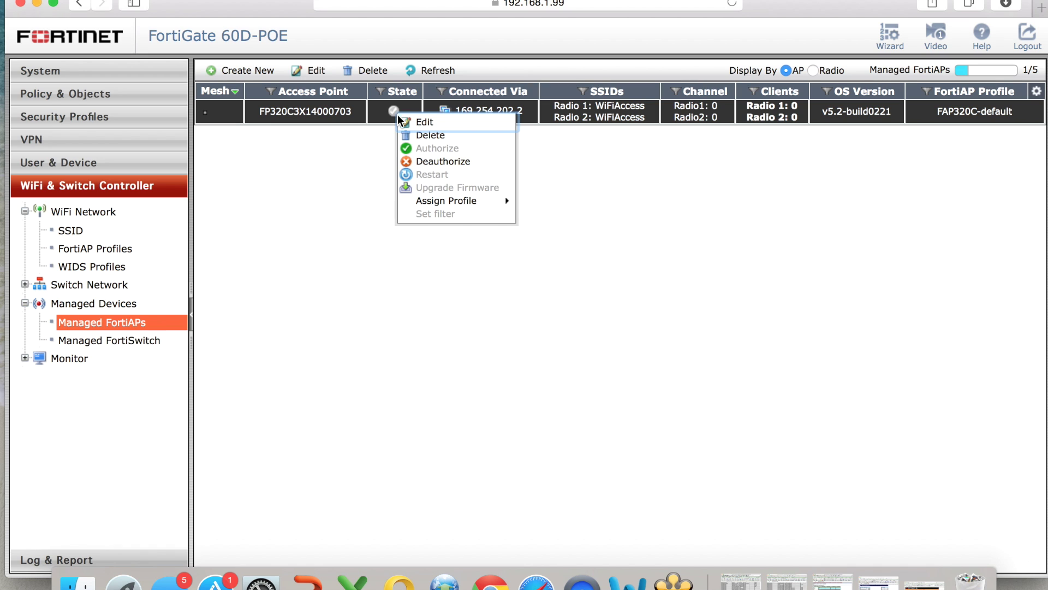
mouse_move(459, 201)
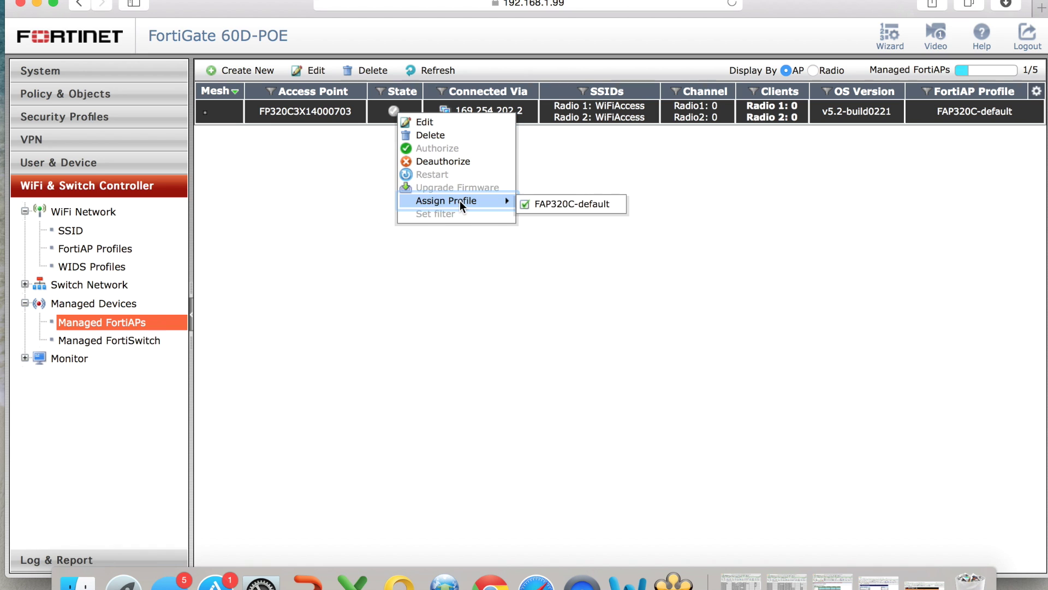
left_click(564, 204)
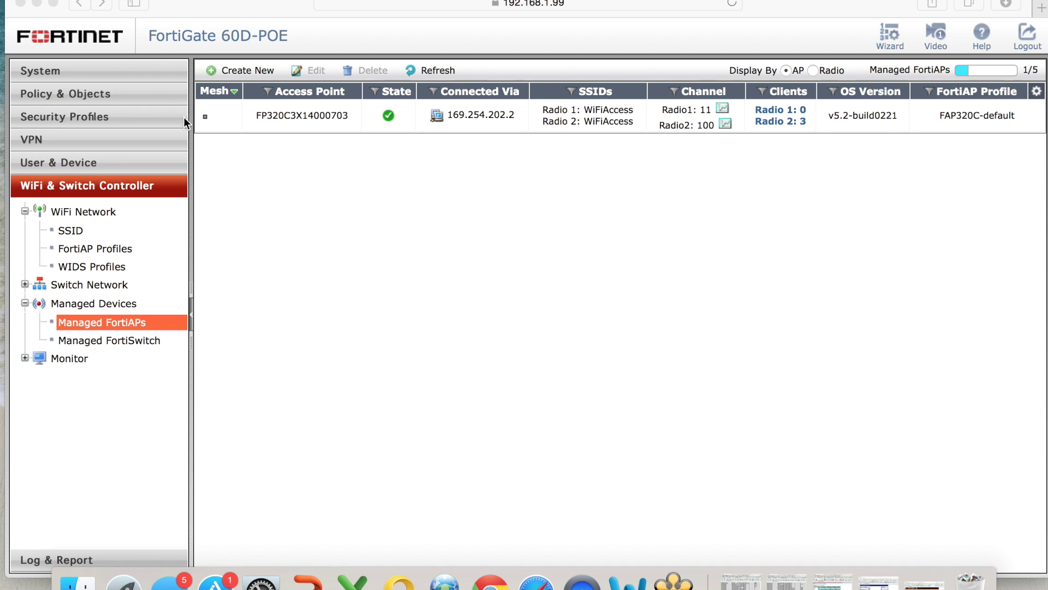
Check the WLAN1 entry among the system's network interfaces and open the IPv4 firewall policy list
left_click(50, 71)
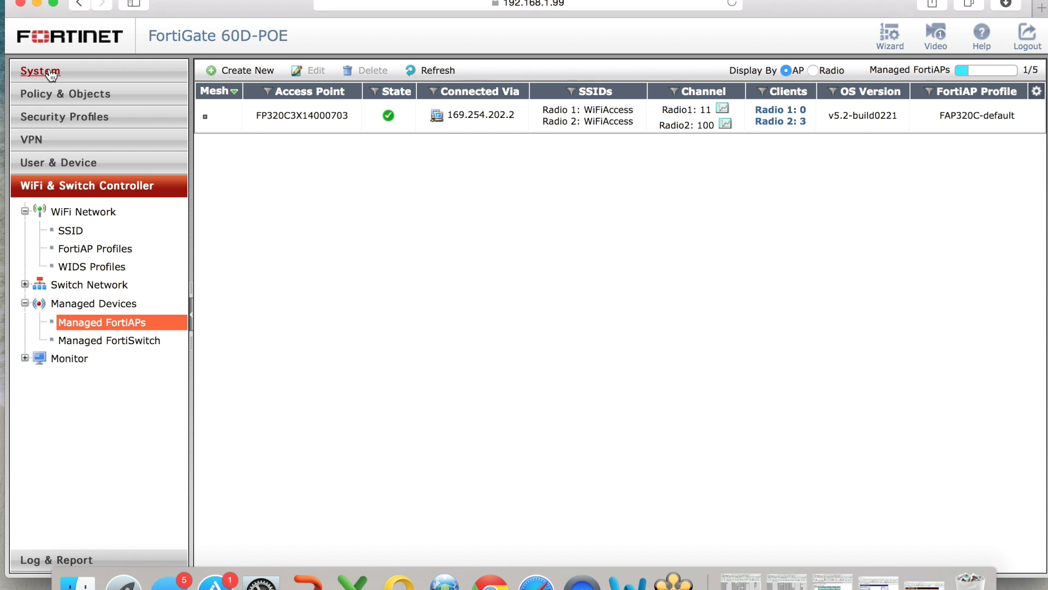
left_click(50, 71)
left_click(88, 172)
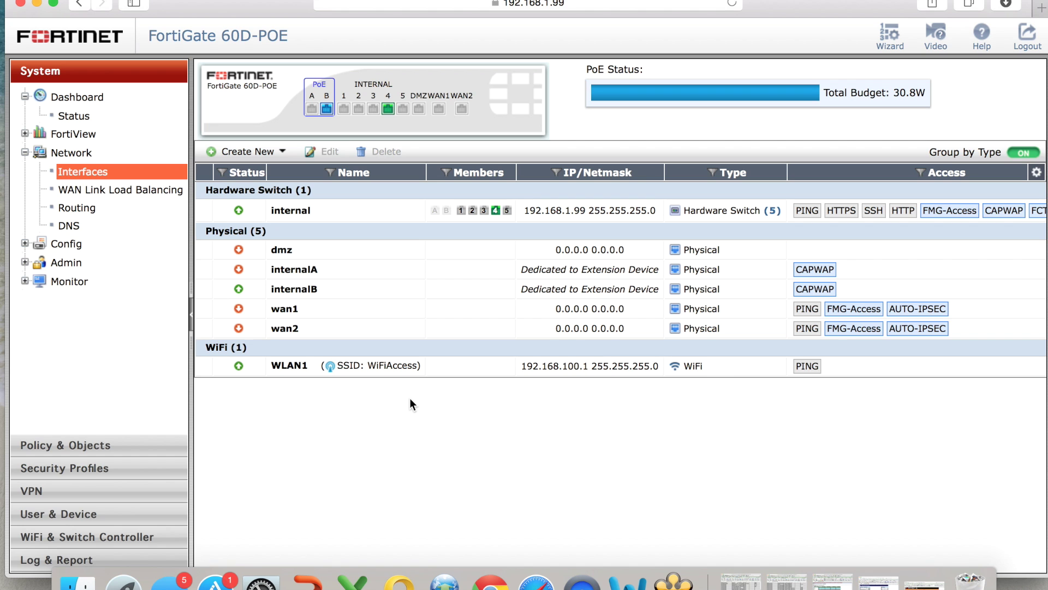
left_click(96, 447)
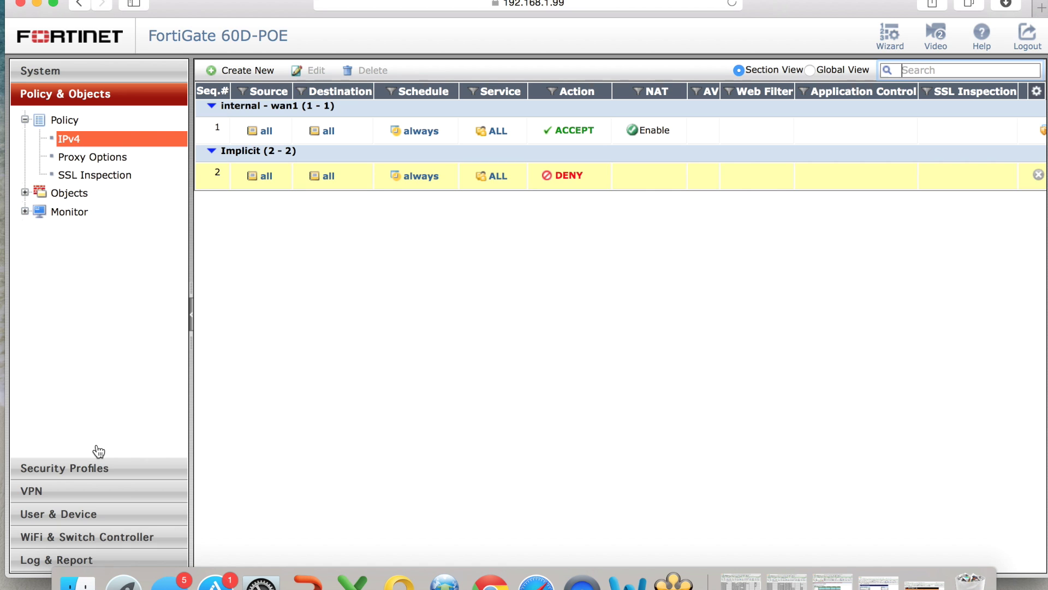
Create a new IPv4 policy with WLAN1 (SSID: WiFiAccess) as incoming interface and all as source address
left_click(240, 71)
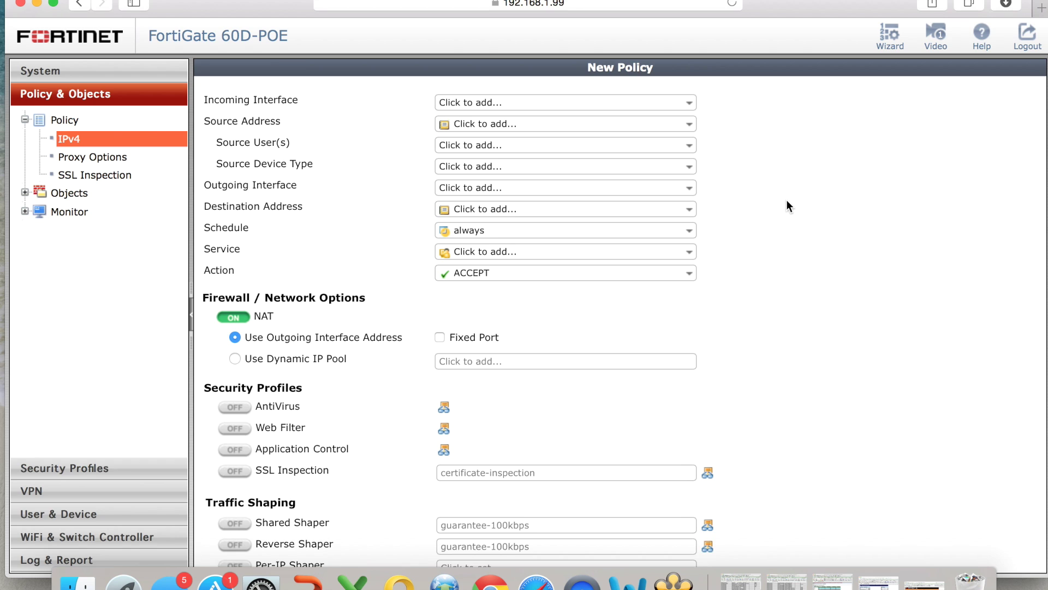
left_click(594, 106)
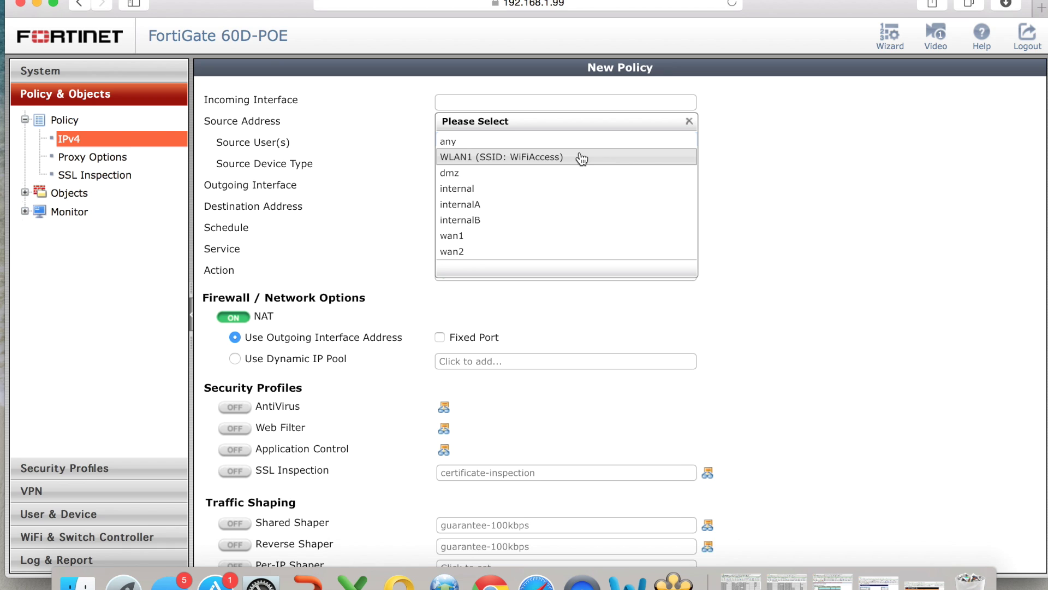
key("Up")
key("Return")
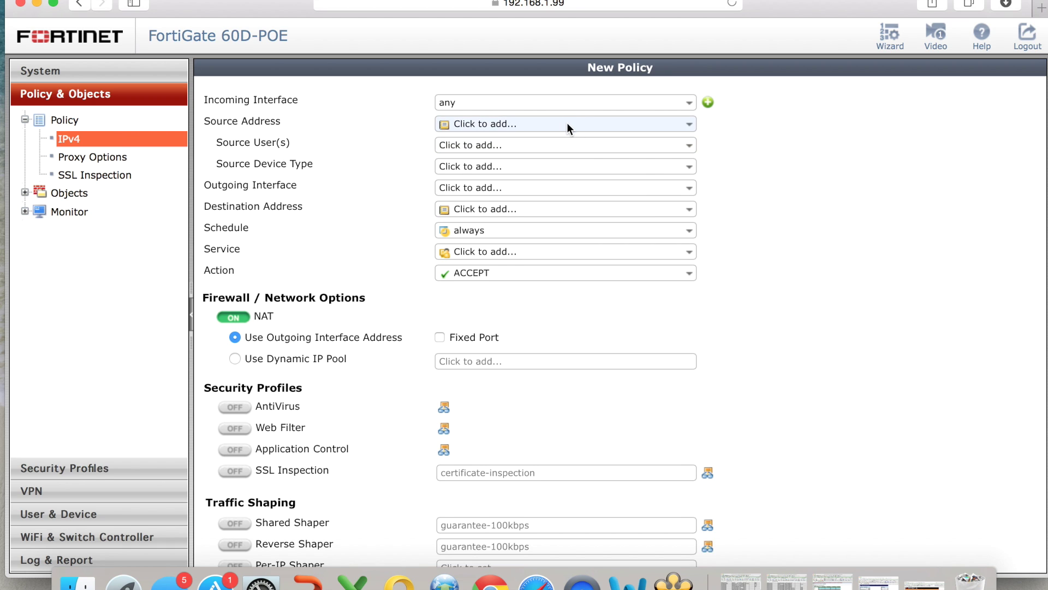
left_click(567, 125)
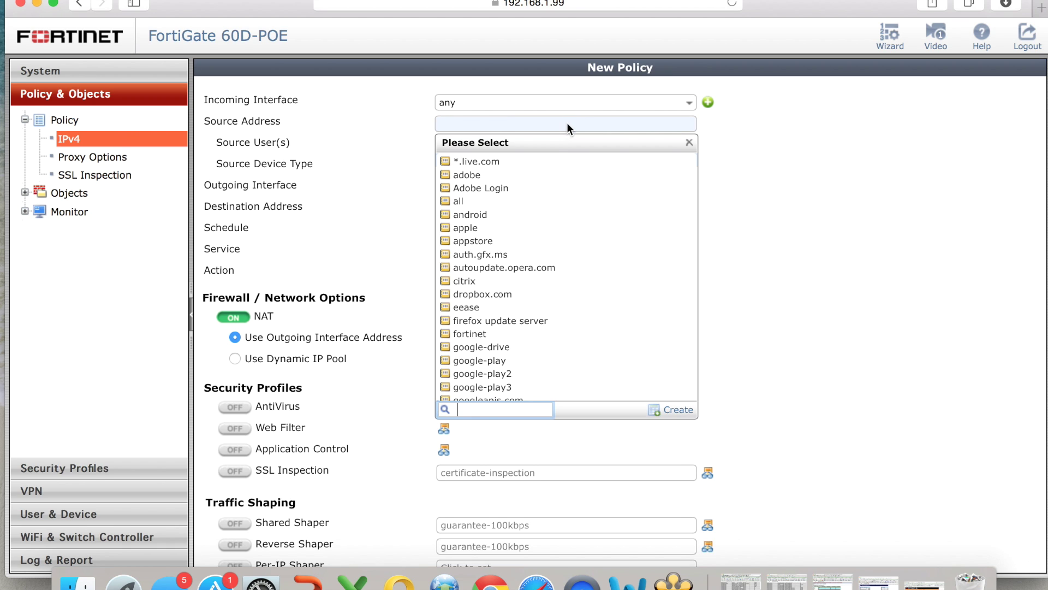
left_click(539, 202)
left_click(544, 97)
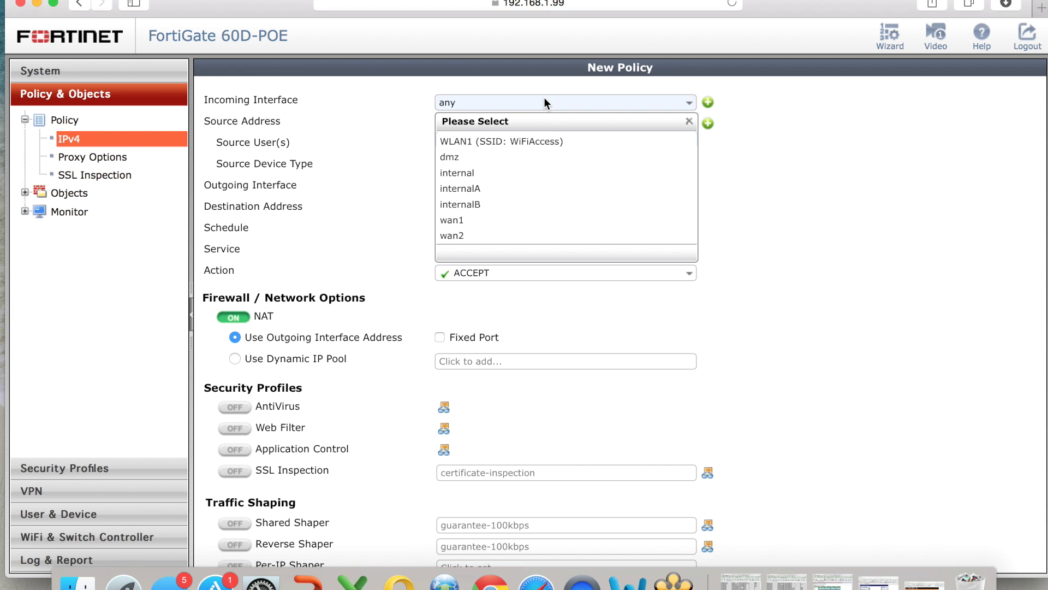
left_click(534, 143)
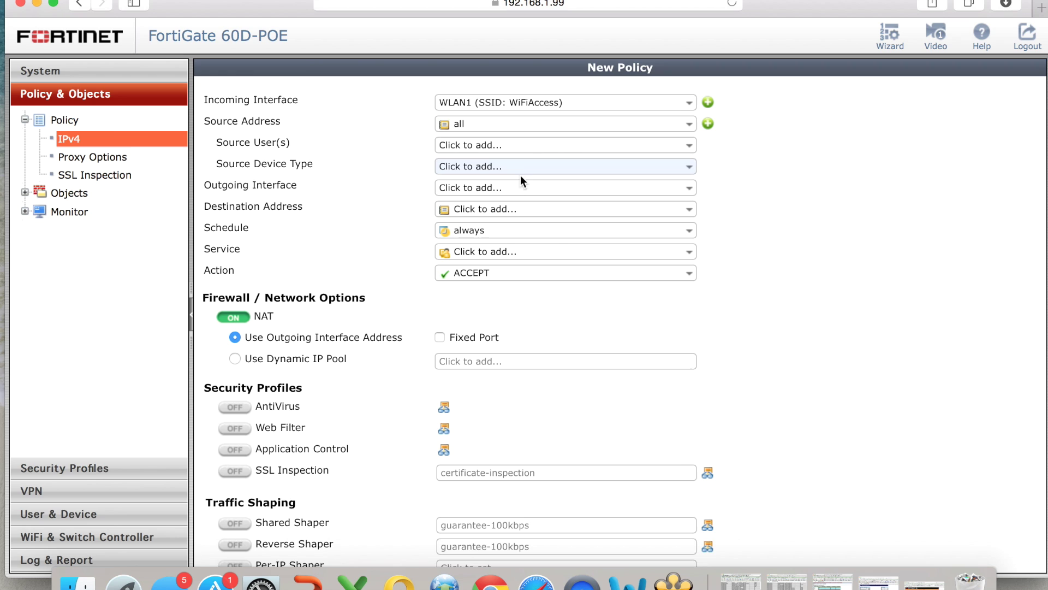
Set the new policy's destination address to all and its outgoing interface to wan1
left_click(511, 210)
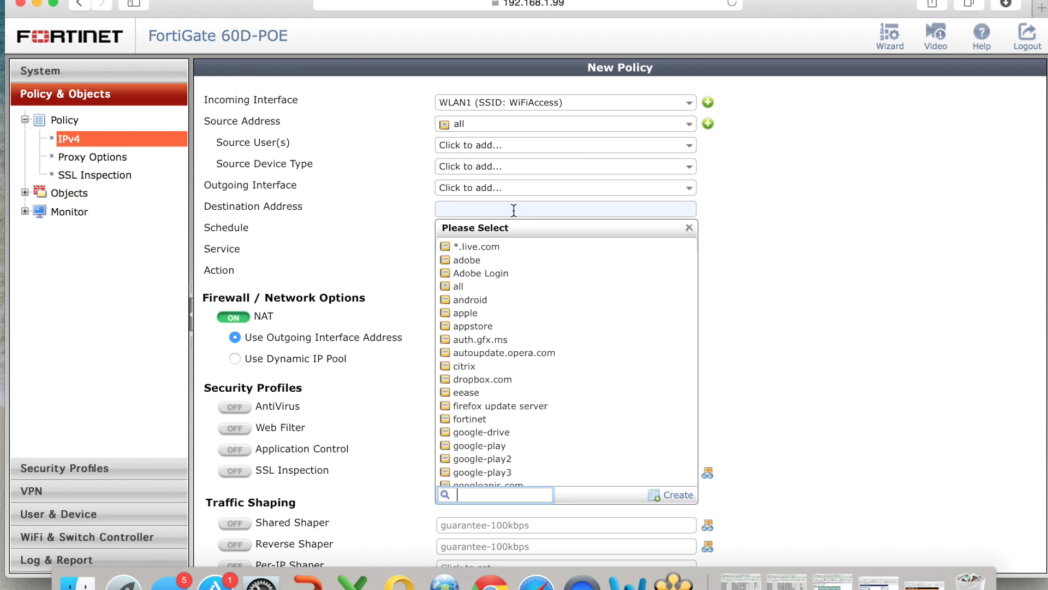
left_click(512, 287)
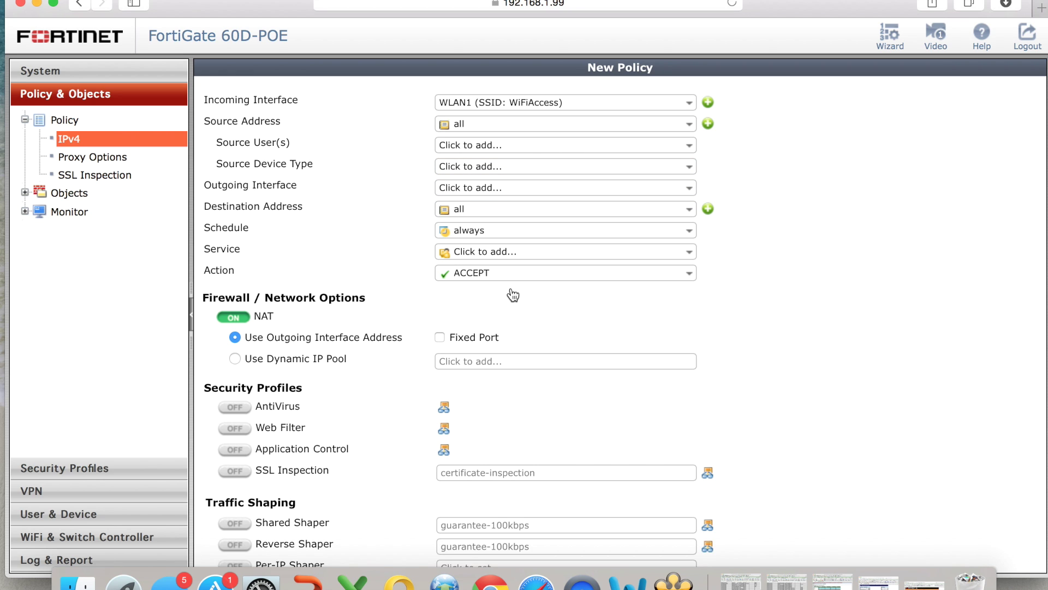
left_click(524, 189)
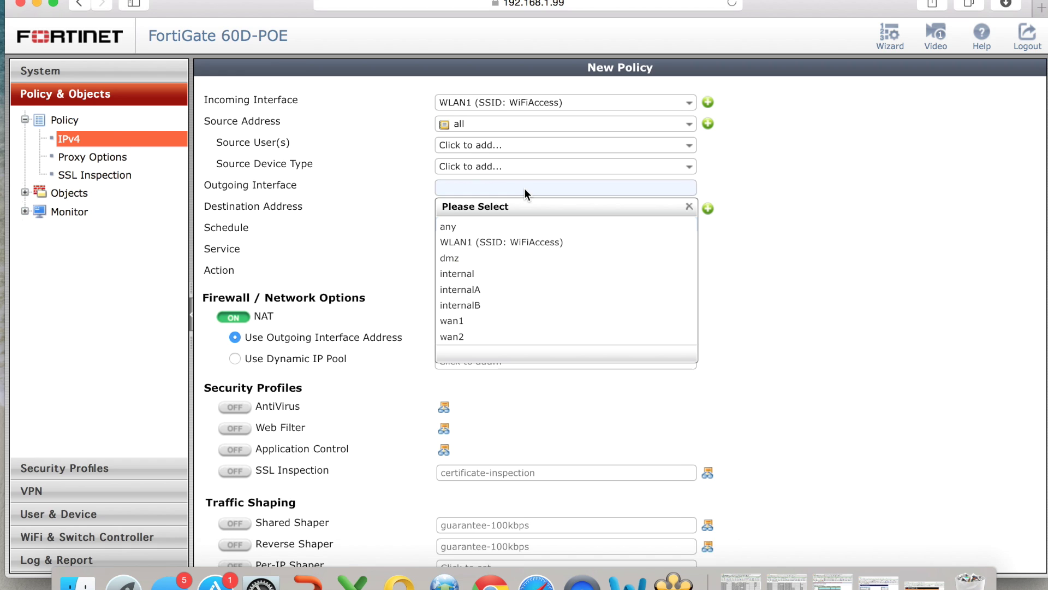
left_click(511, 322)
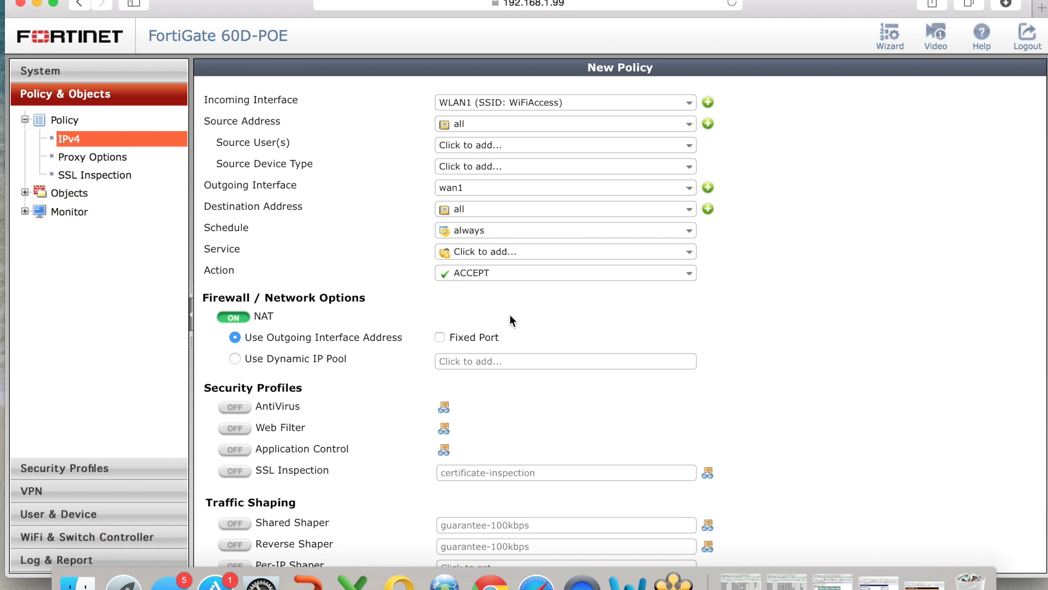
Set the policy's service to ALL and save the policy with its remaining options at their defaults
left_click(538, 255)
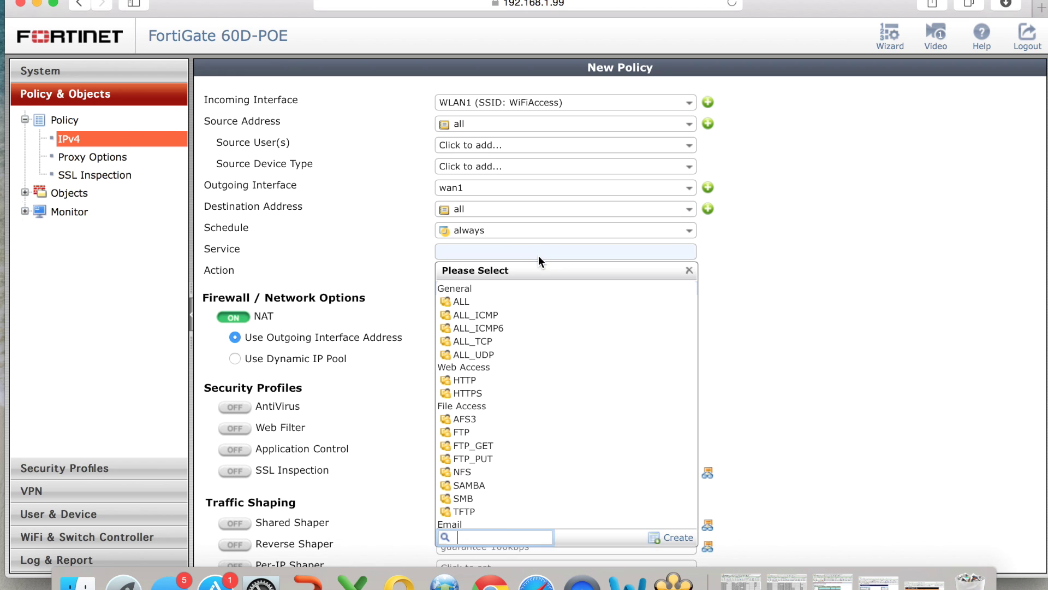
left_click(528, 302)
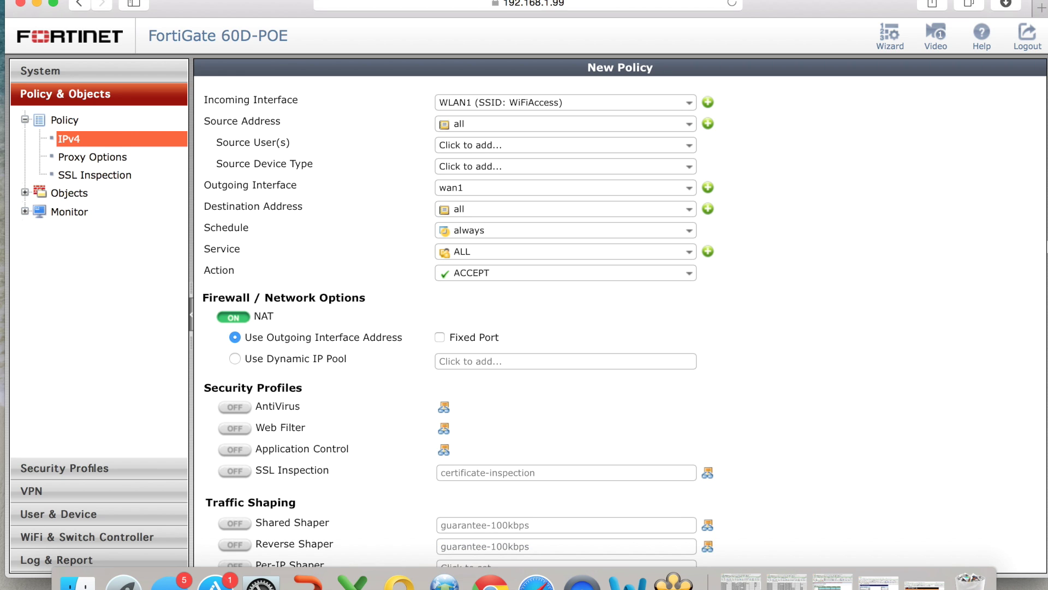
scroll(944, 229, "down", 5)
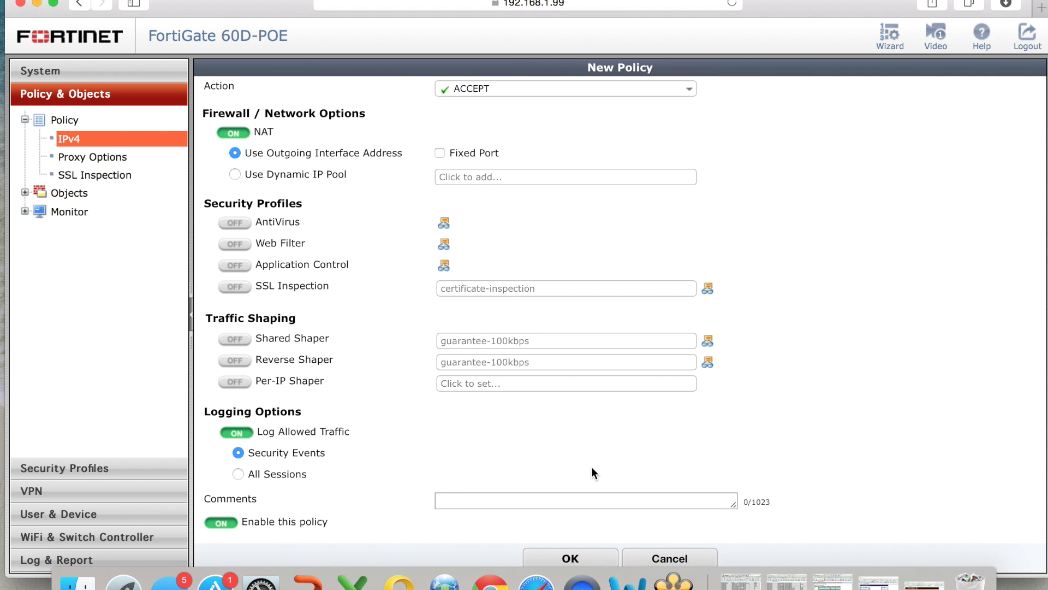
left_click(601, 560)
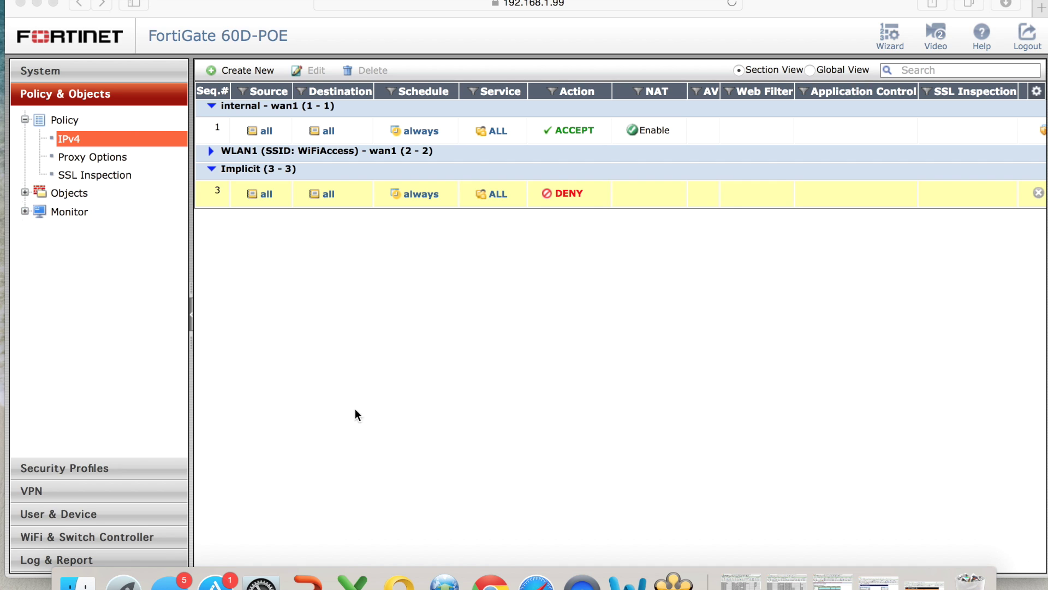
Open the Wireless Health monitor in the WiFi controller section and list the active APs rebooted within 24 hours
left_click(152, 535)
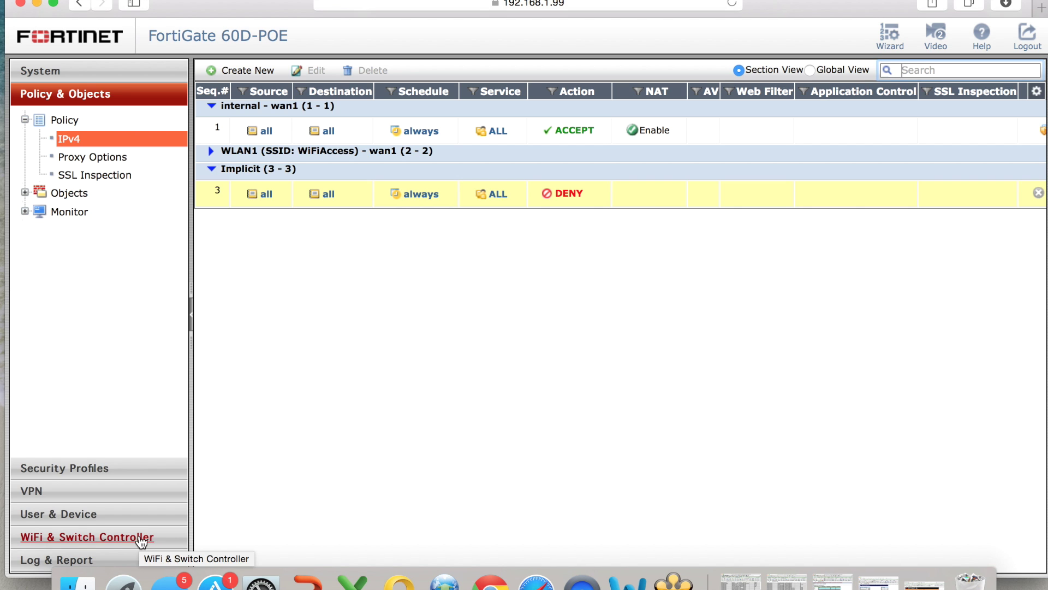
left_click(141, 538)
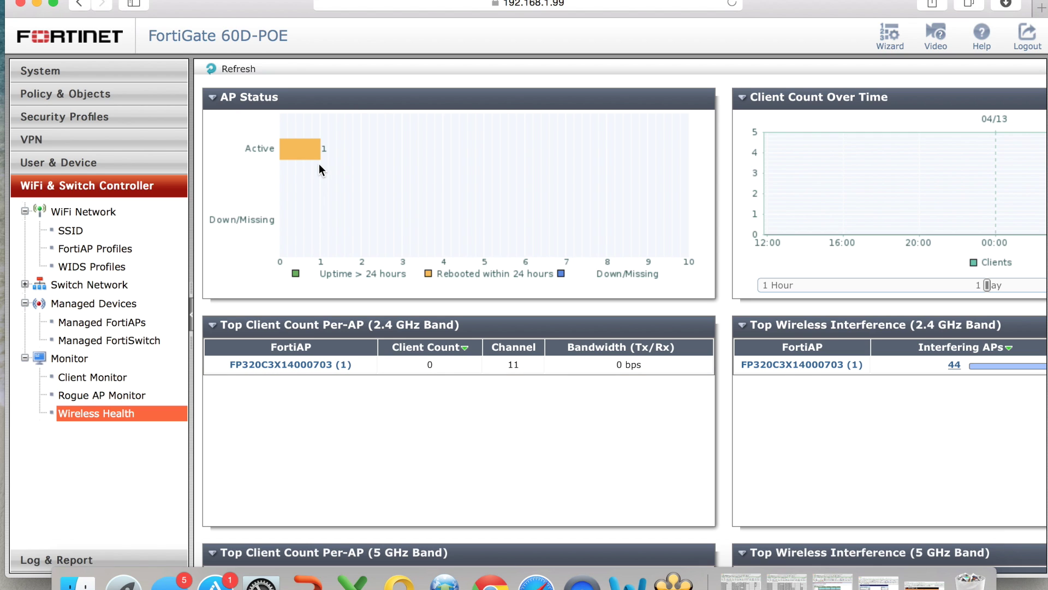
mouse_move(312, 153)
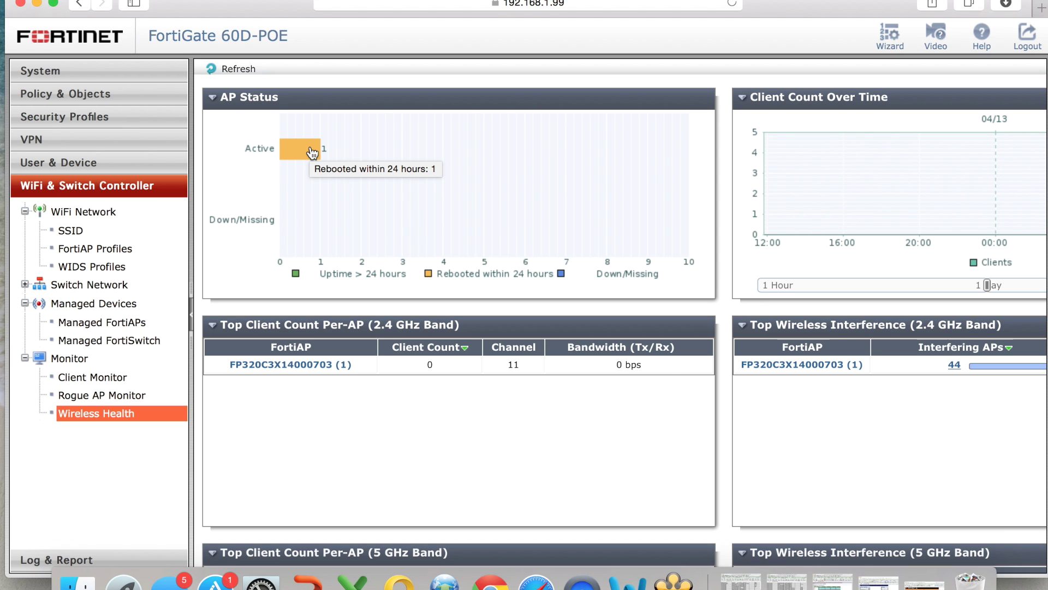
left_click(312, 152)
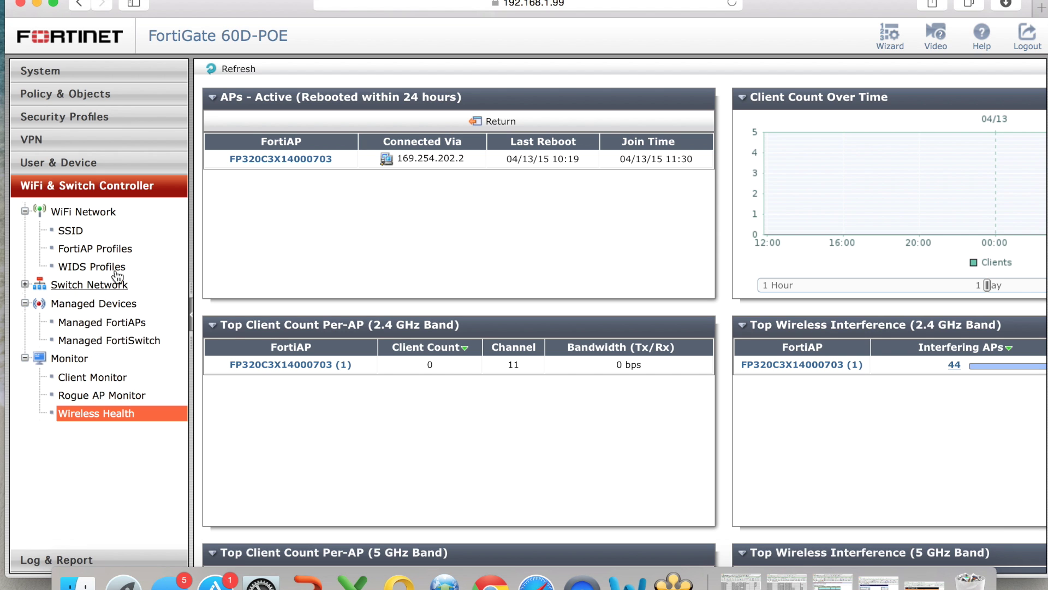
Set the Client Count Over Time chart to 1 Hour and check the wireless interference for both bands
scroll(295, 256, "right", 5)
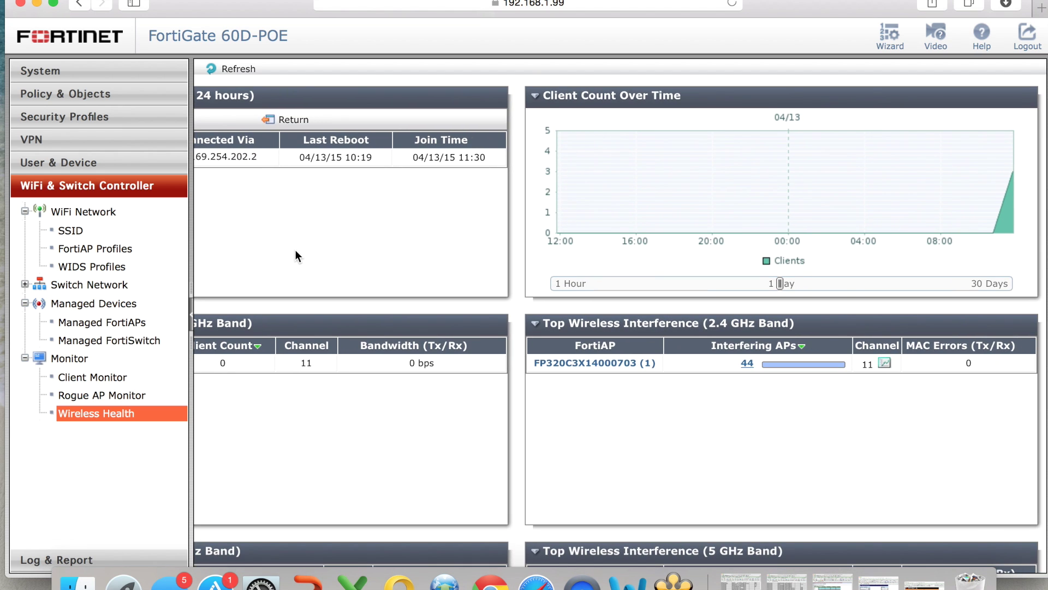
left_click(562, 280)
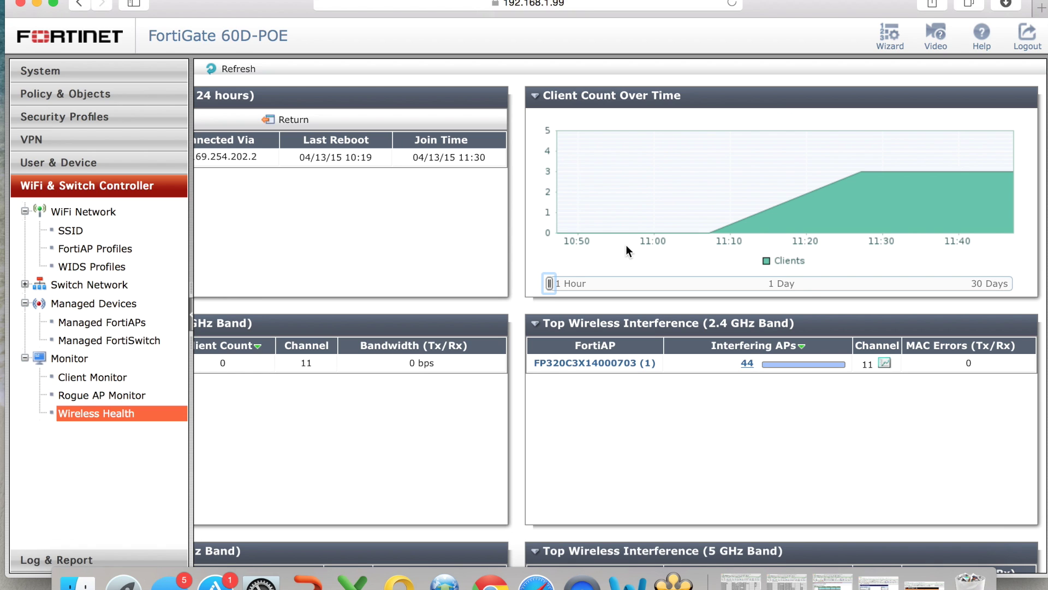
scroll(620, 307, "down", 5)
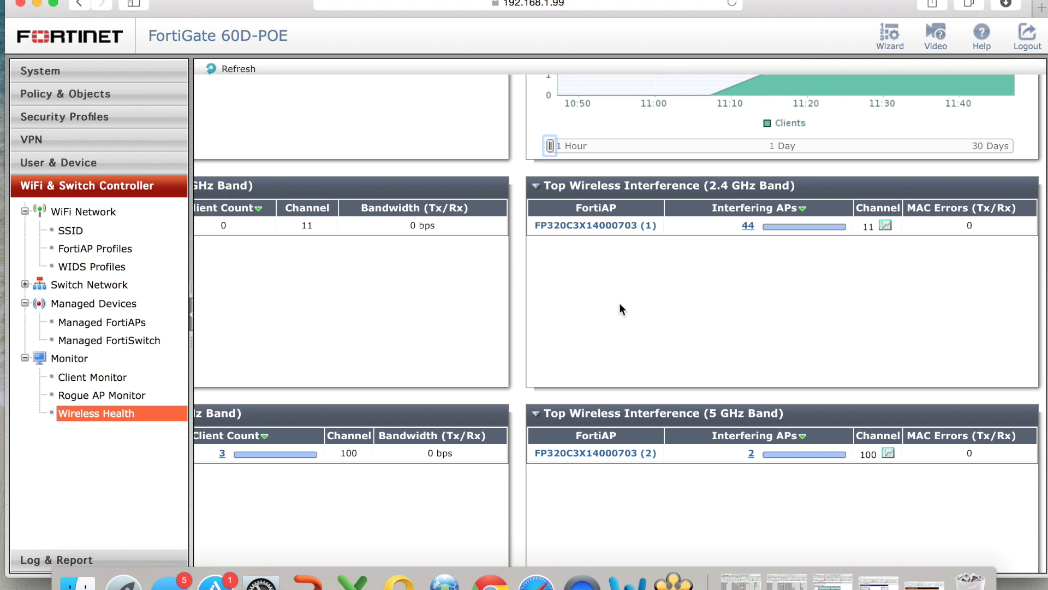
Check the client counts per AP and list the active clients behind the 5 GHz band's client count
scroll(619, 304, "left", 5)
scroll(620, 304, "left", 3)
scroll(620, 304, "up", 1)
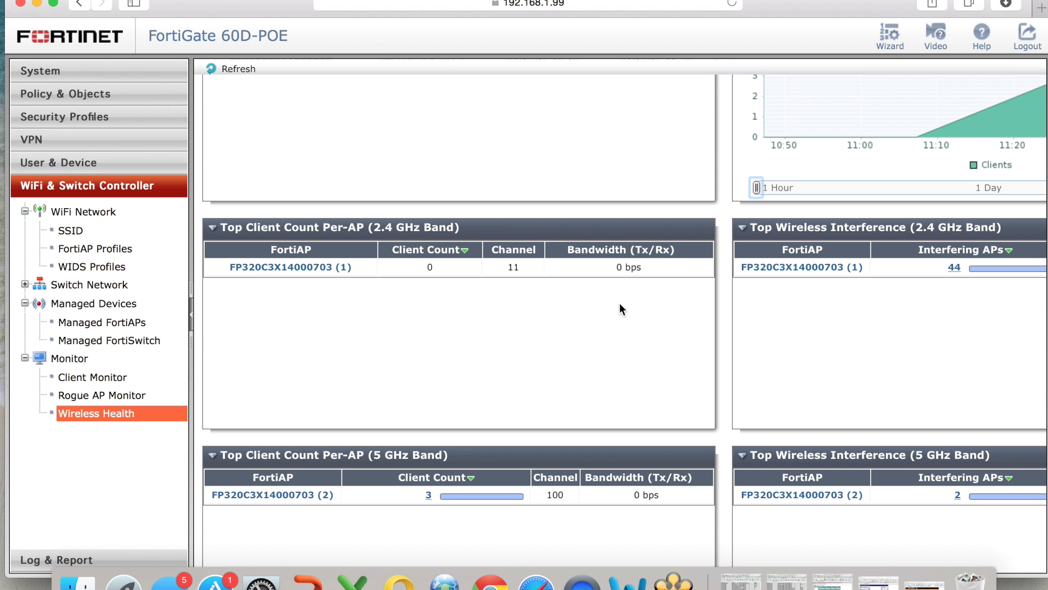
left_click(429, 495)
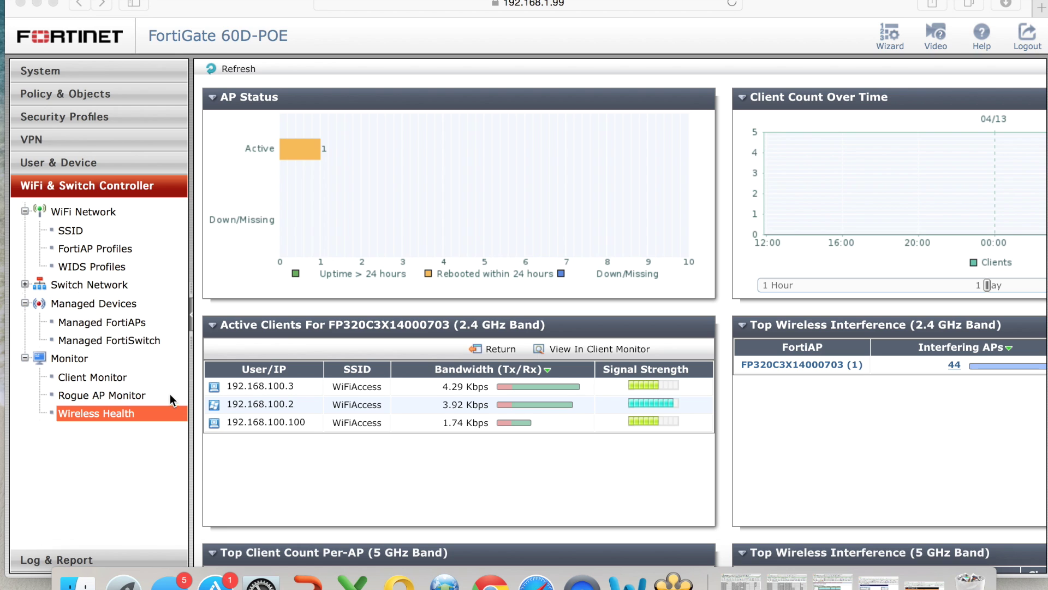
Review the connected wireless clients in the Client Monitor and open the Rogue AP Monitor
left_click(118, 381)
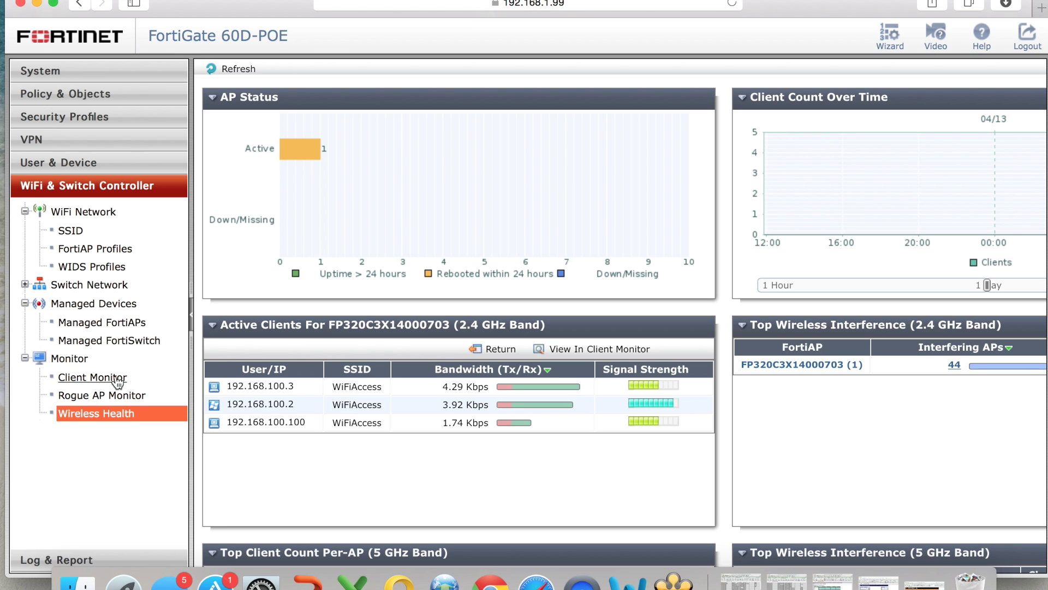
left_click(117, 381)
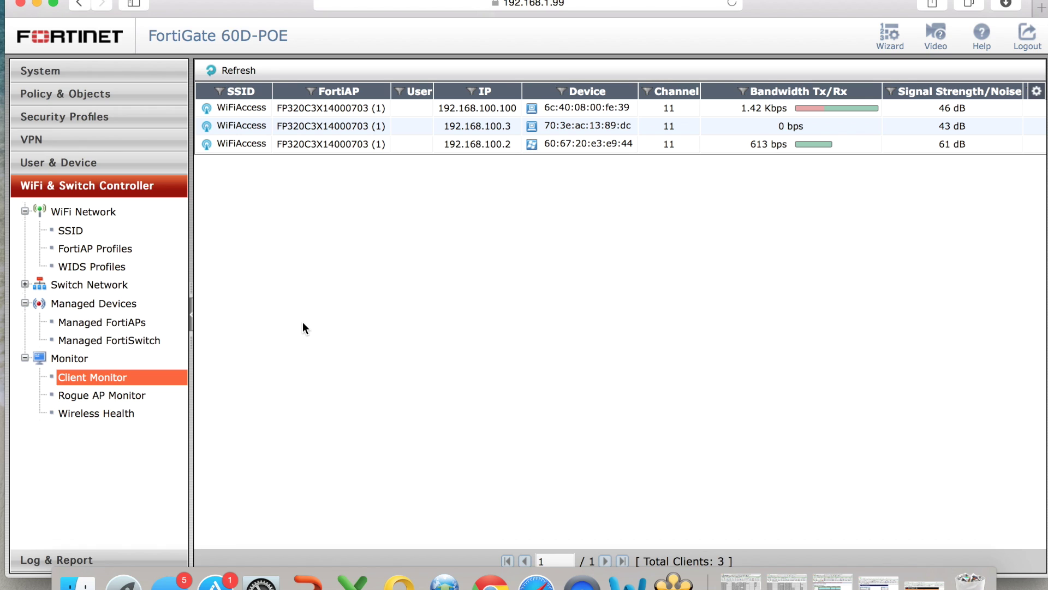
left_click(130, 398)
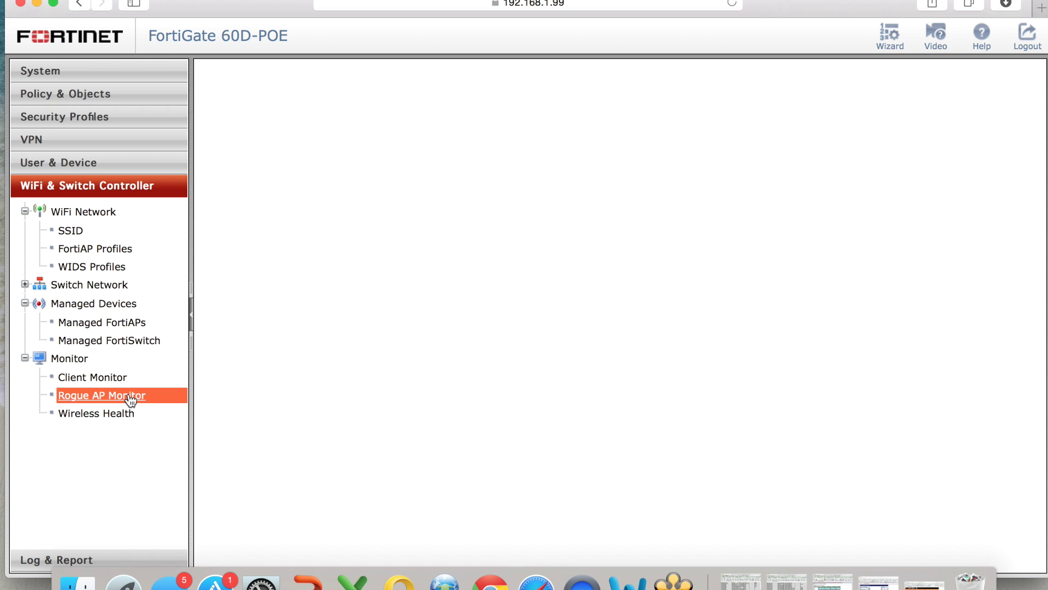